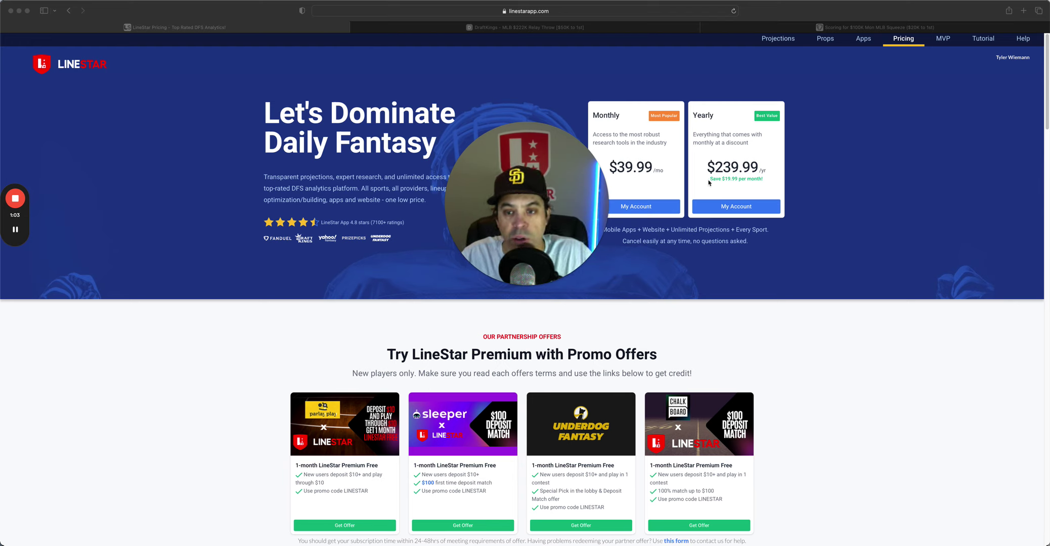
left_click(708, 182)
left_click_drag(765, 169, 708, 167)
left_click(707, 170)
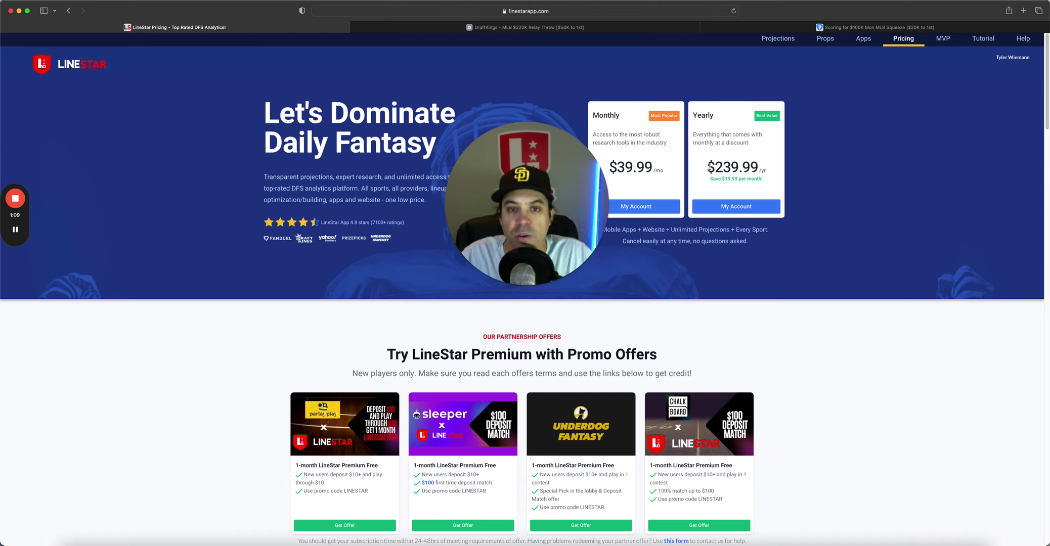
left_click_drag(552, 227, 898, 466)
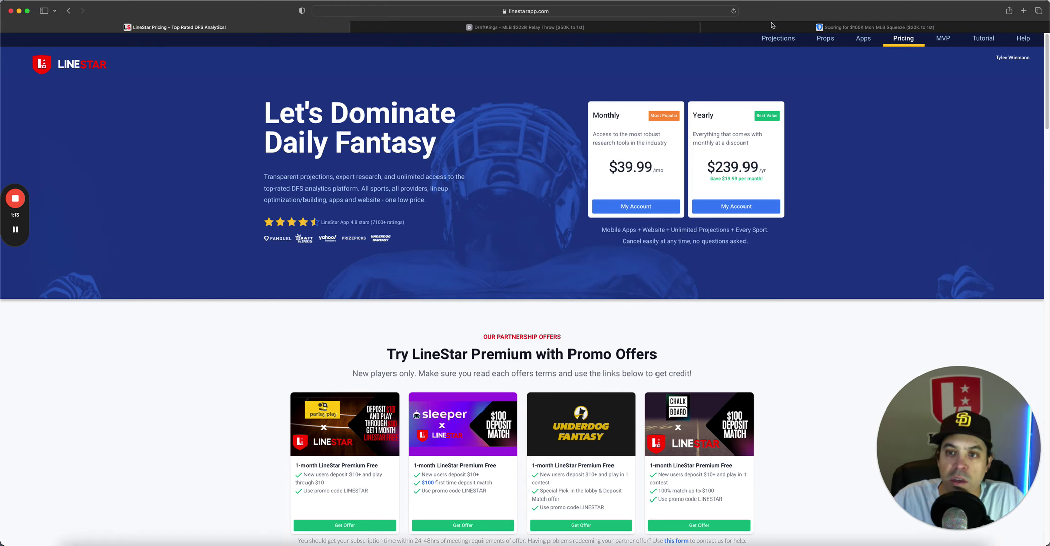
Open the MLB player projections for the main slate and switch the fantasy site to FanDuel.
left_click(778, 40)
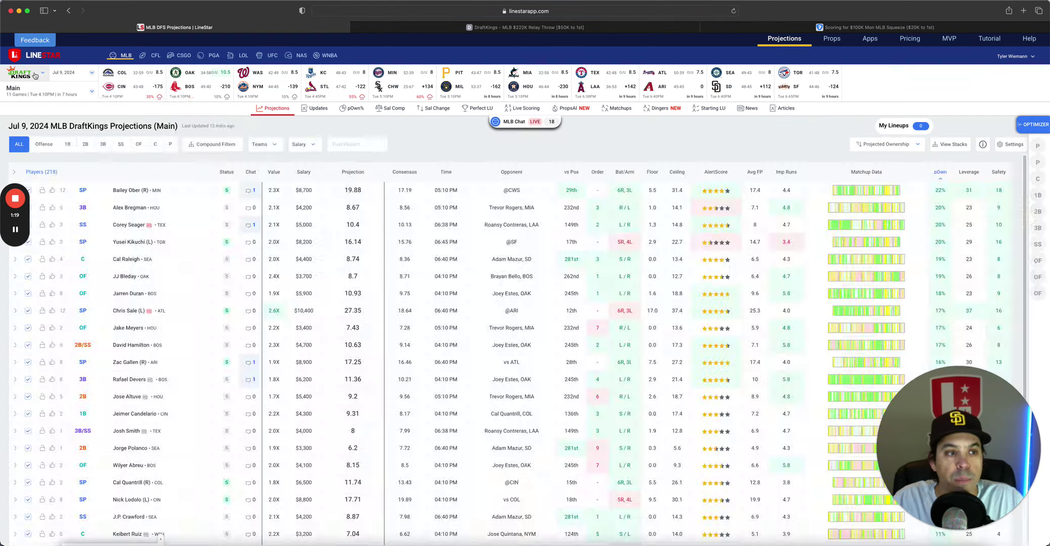
left_click(36, 74)
left_click(54, 93)
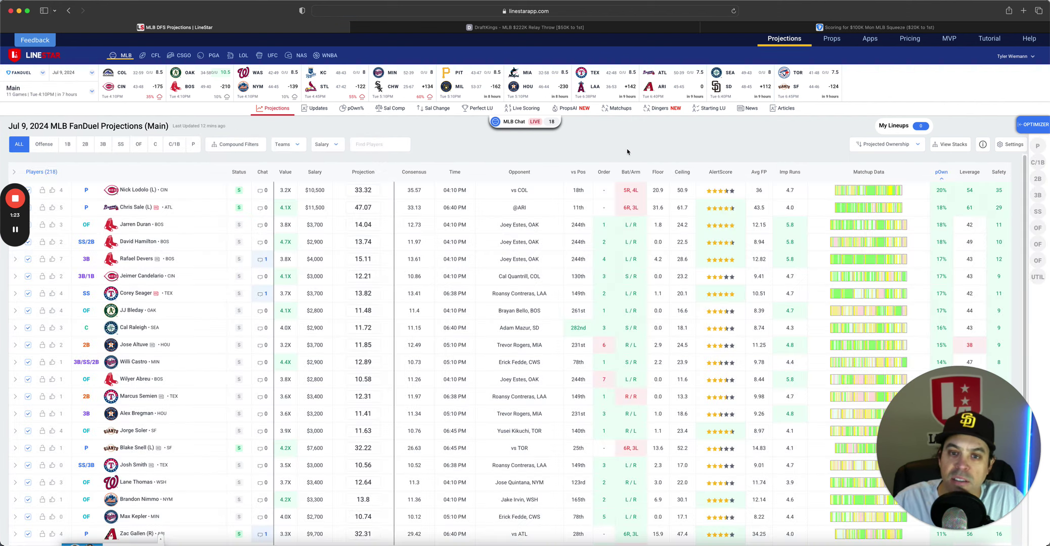
Open the Perfect Lineups page for FanDuel MLB.
left_click(477, 108)
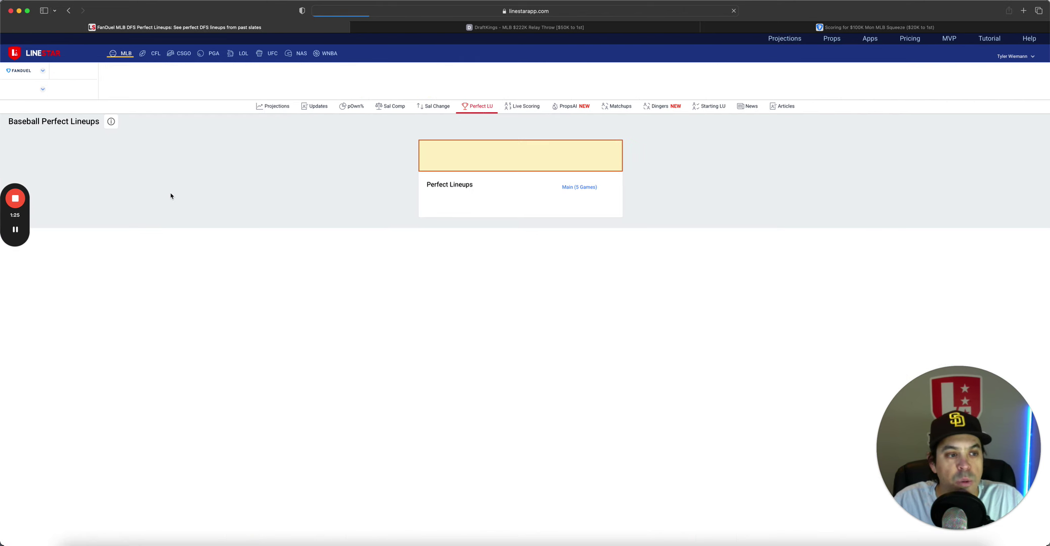
left_click_drag(16, 186, 24, 456)
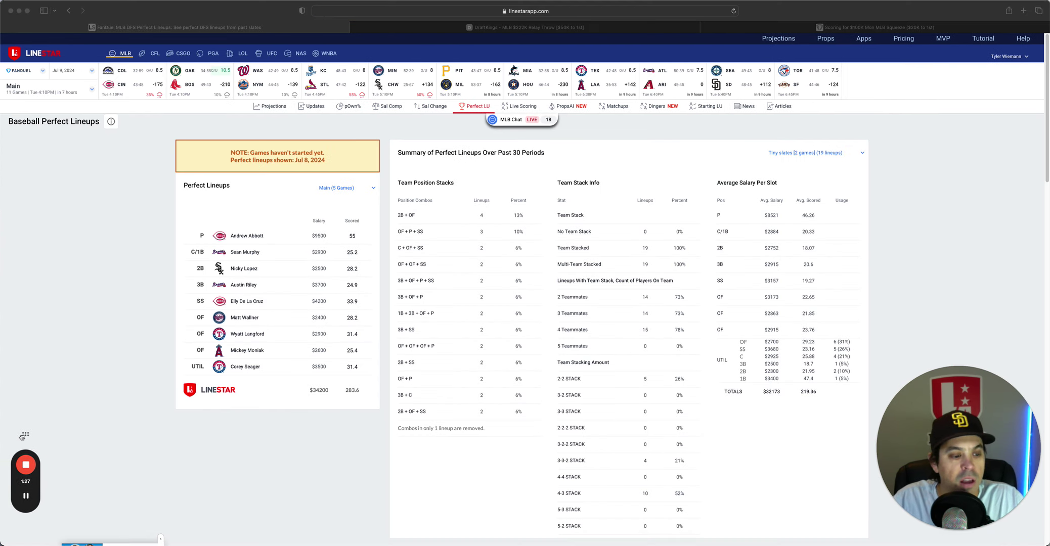
left_click(107, 303)
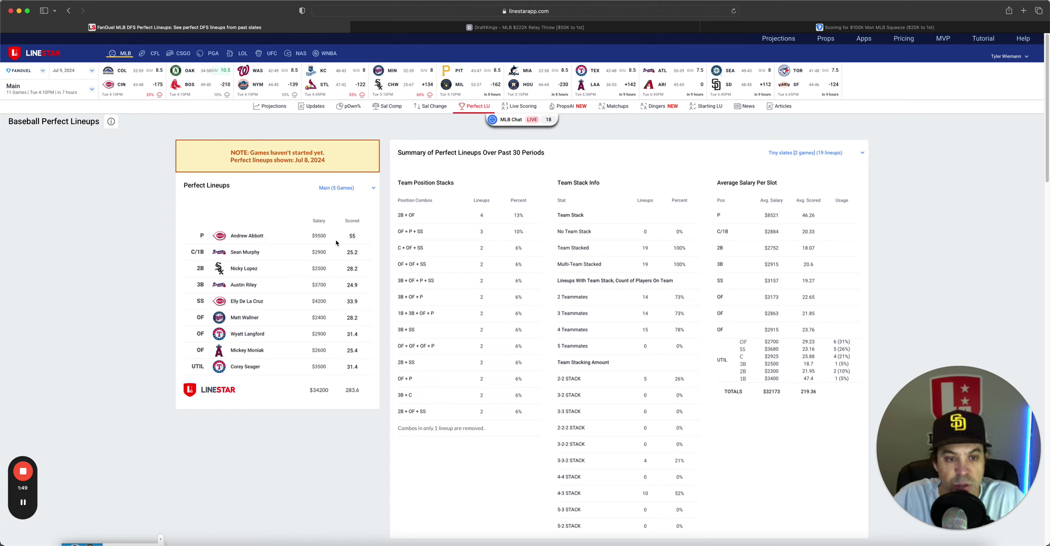
Examine the pitcher's score and shortstop slot in FanDuel's perfect lineup, and compare it with the winning $100K Mon MLB Squeeze lineup.
double_click(357, 237)
left_click(357, 237)
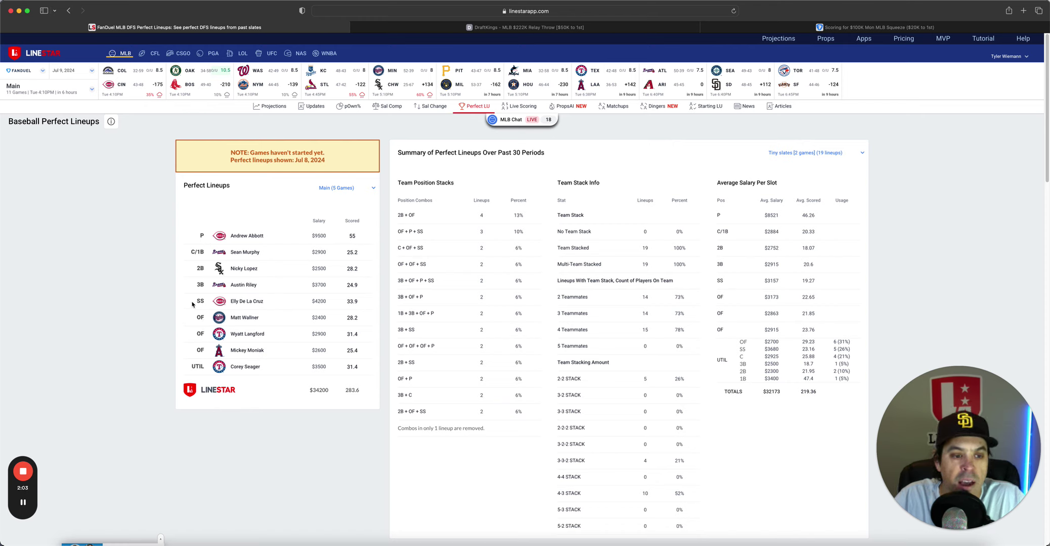
left_click_drag(194, 301, 208, 300)
left_click(209, 301)
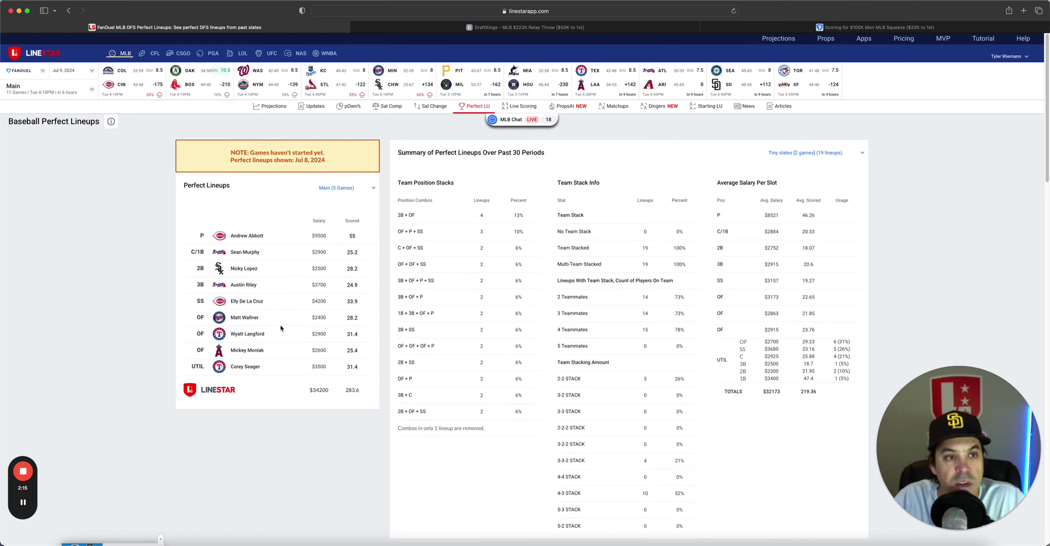
left_click(862, 32)
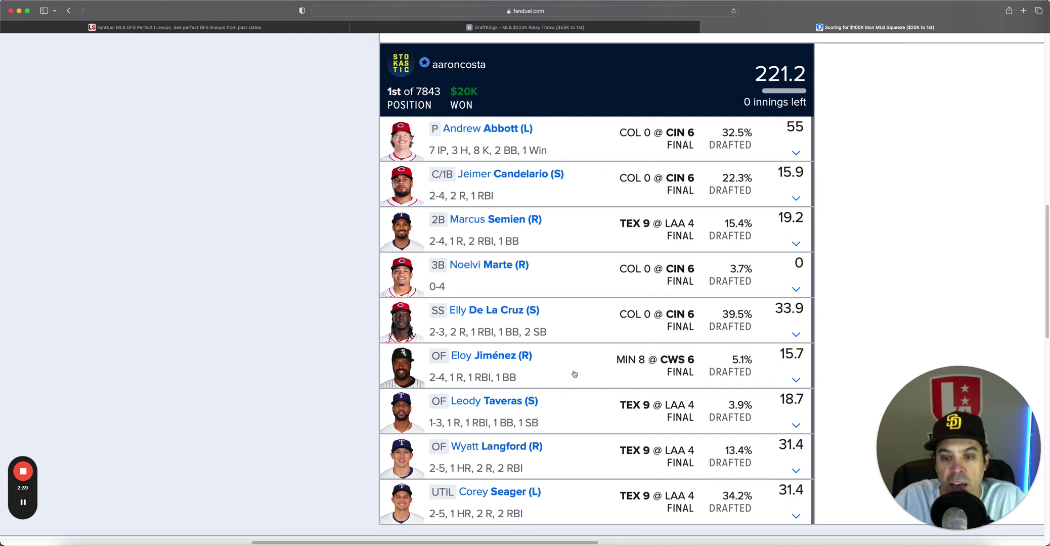
Return to LineStar, switch the perfect lineups to DraftKings, and examine Ryan Feltner's score.
left_click(215, 27)
left_click(40, 71)
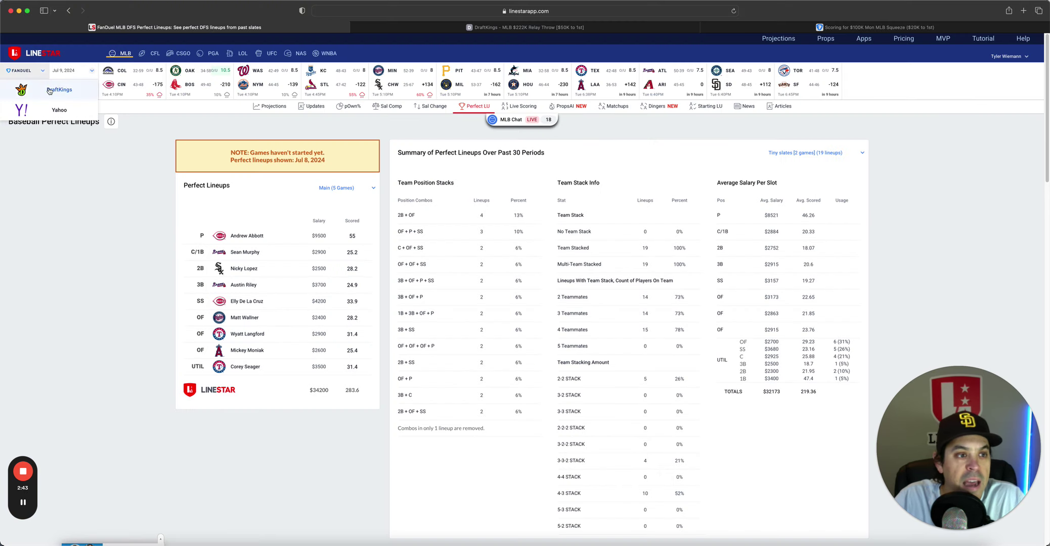
left_click(59, 89)
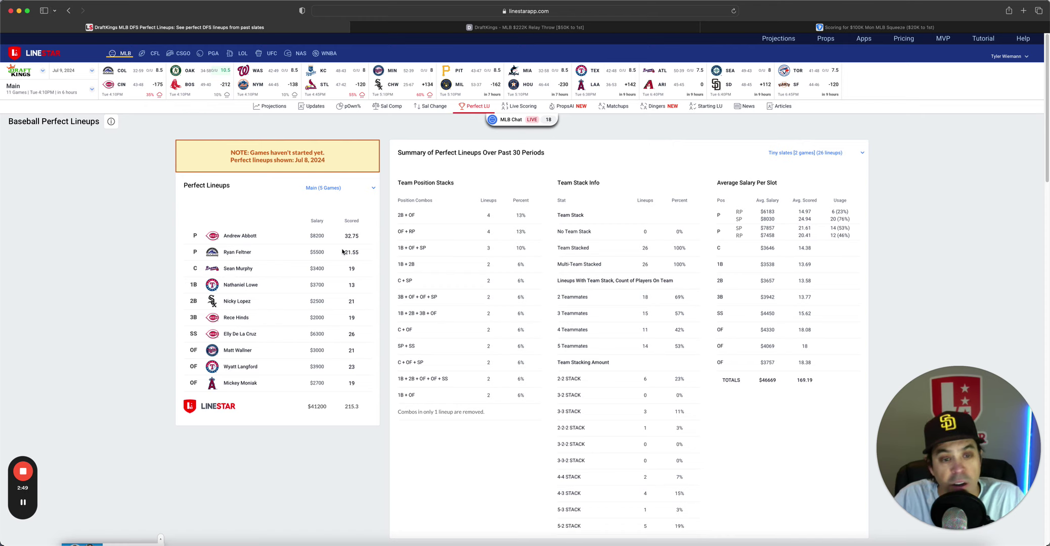
left_click_drag(343, 252, 359, 251)
left_click(363, 251)
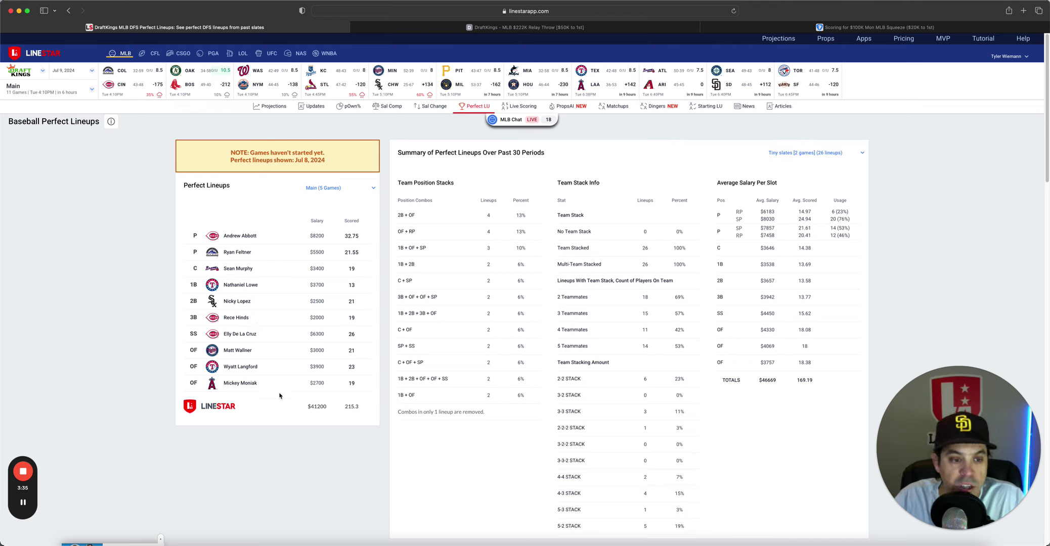
Compare the first-place lineup in the DraftKings MLB $222K Relay Throw contest with LineStar's DraftKings perfect lineup.
left_click(546, 30)
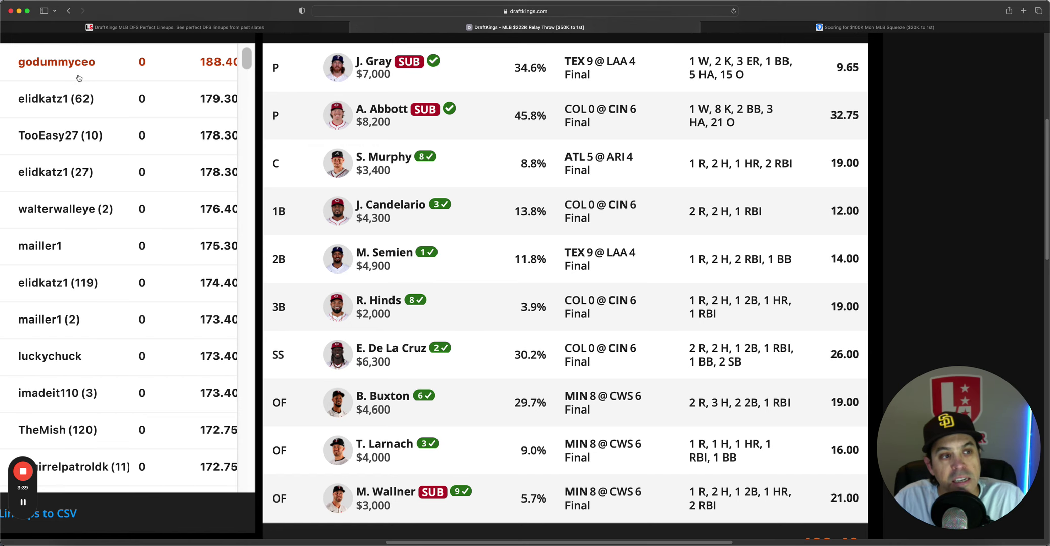
scroll(80, 78, "left", 1)
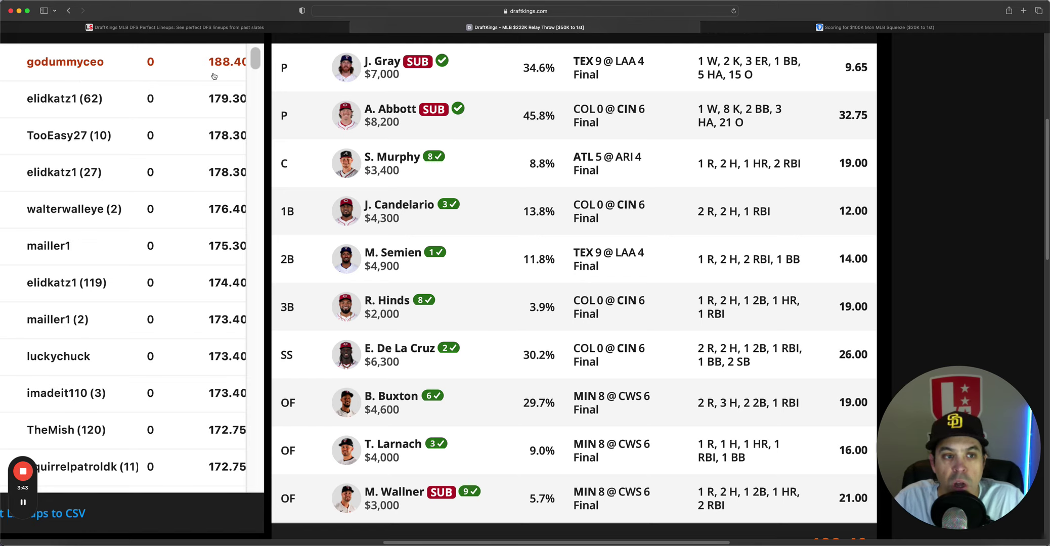
scroll(214, 75, "right", 2)
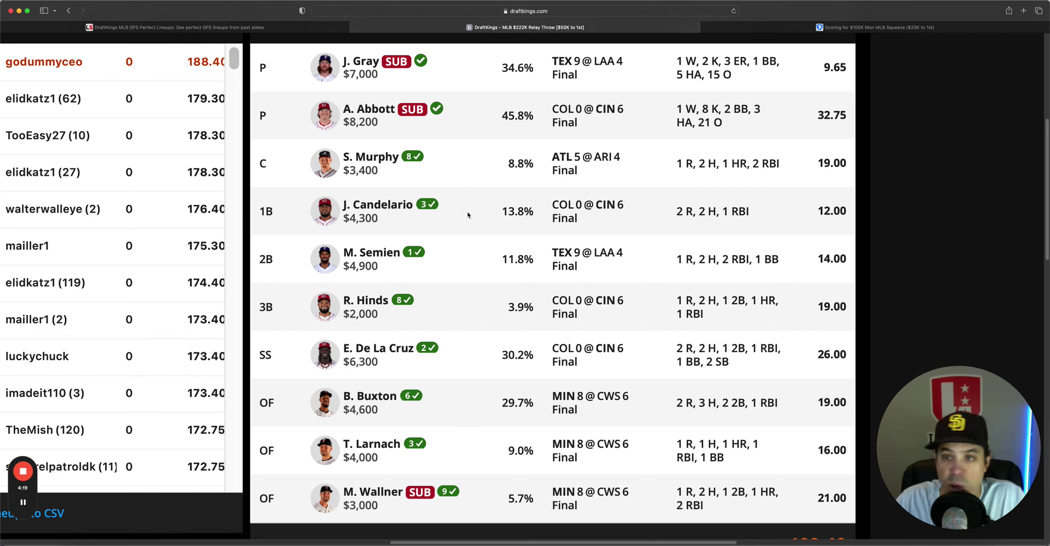
left_click(223, 28)
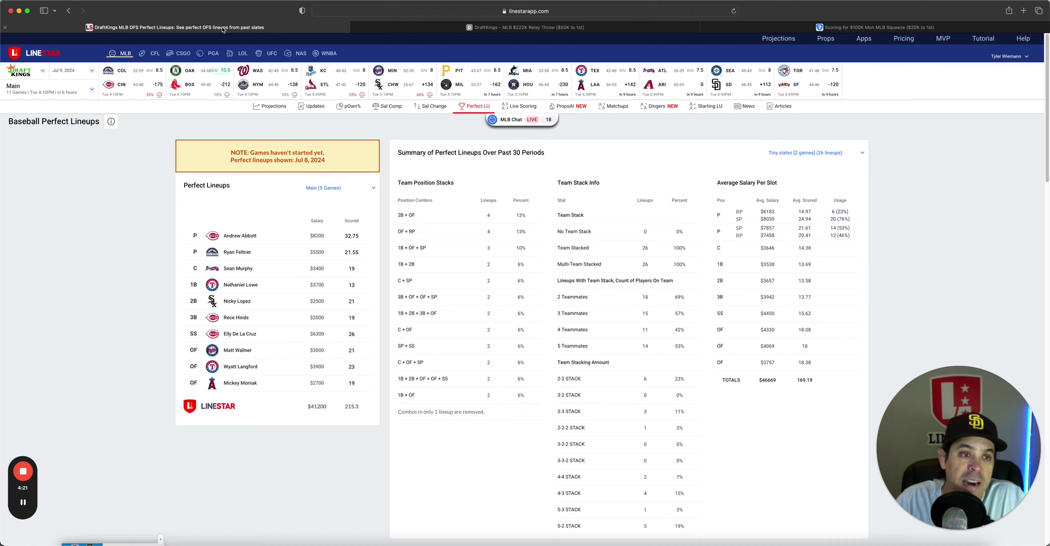
left_click(498, 27)
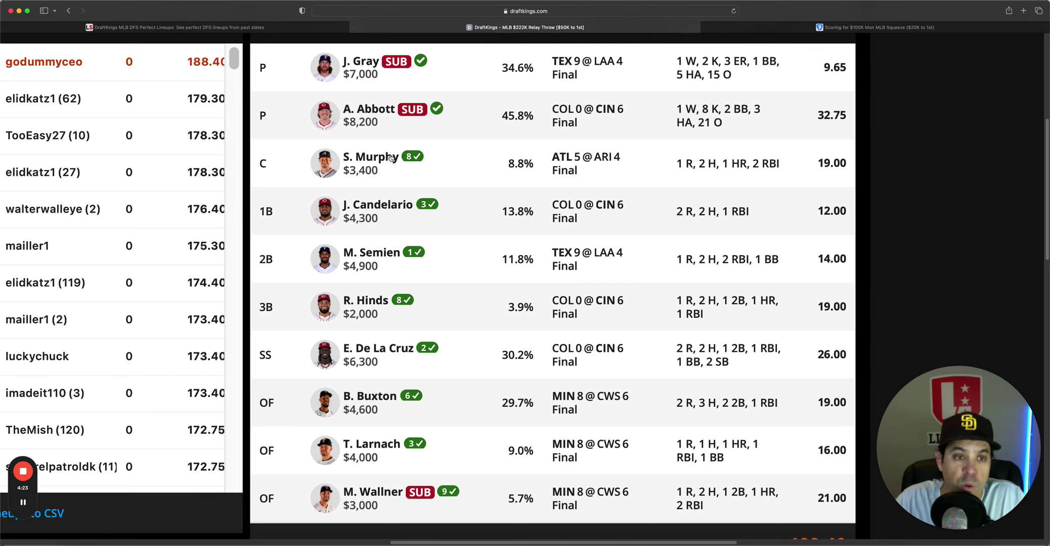
scroll(301, 196, "up", 3)
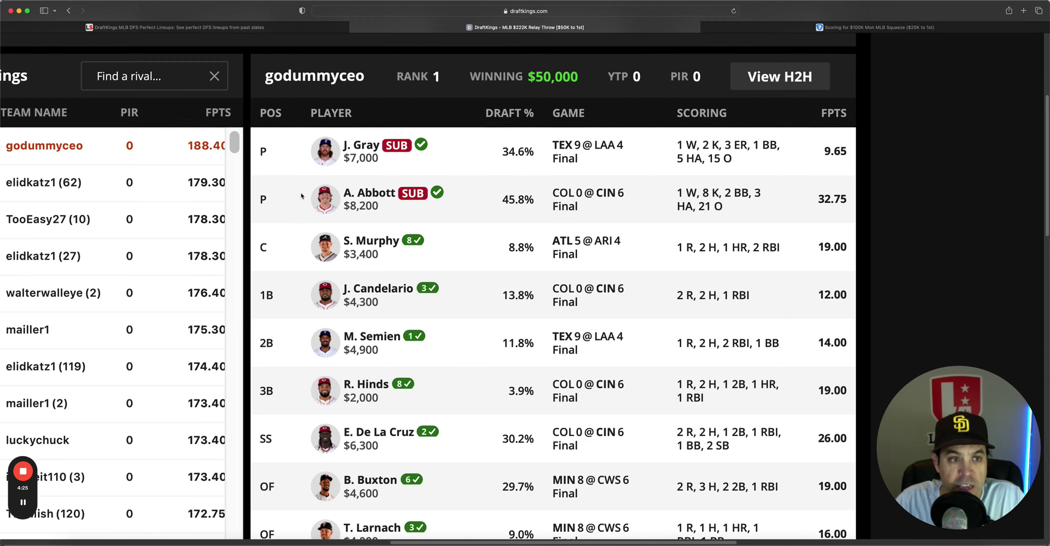
Return to LineStar, open the DraftKings MLB projections, and filter the player list to pitchers.
left_click(216, 29)
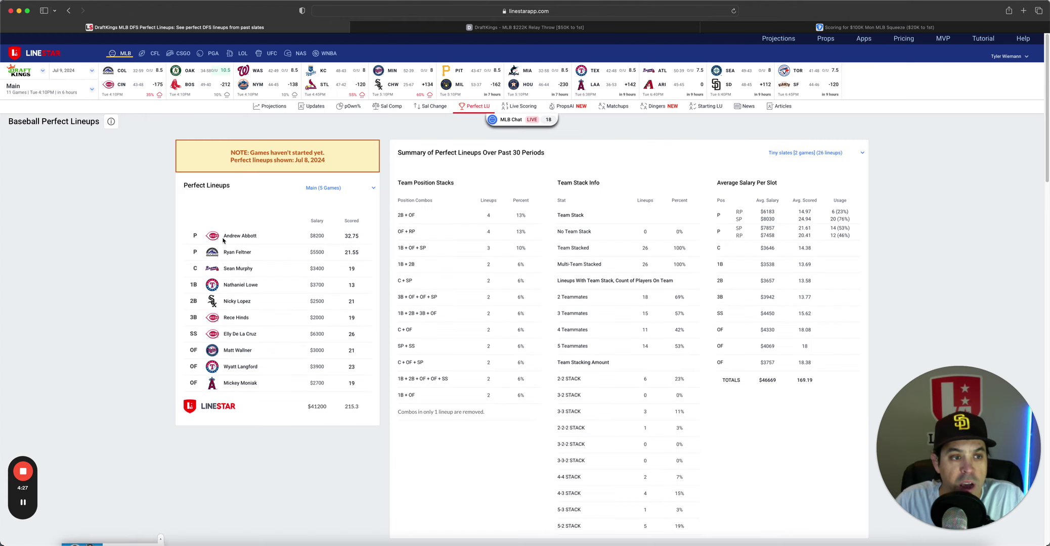
left_click(272, 107)
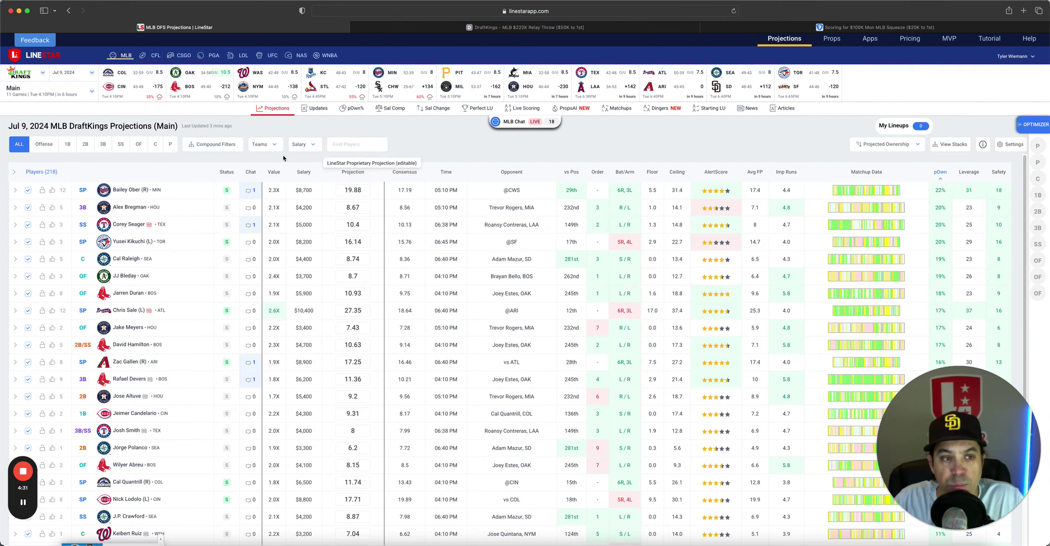
left_click(170, 144)
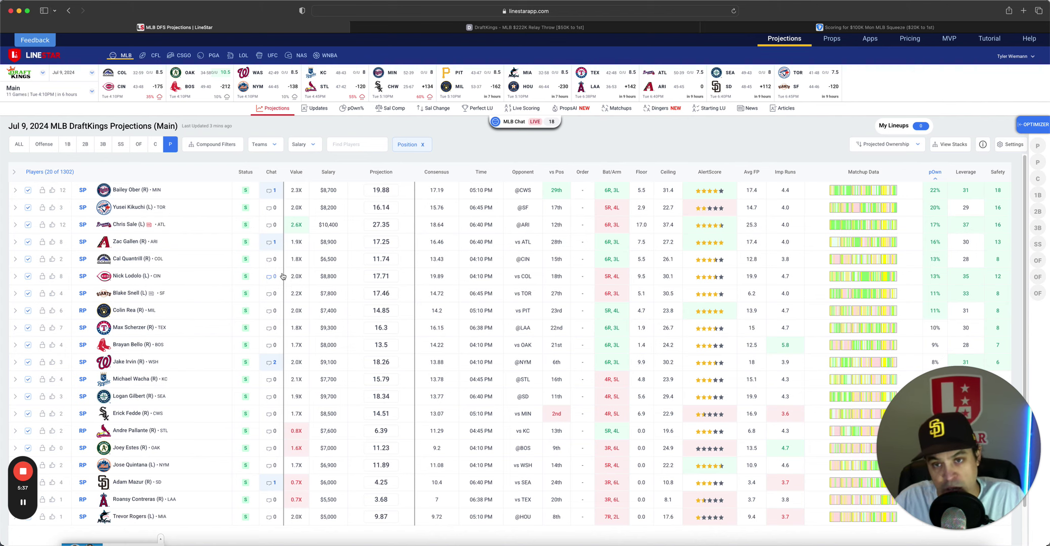
Examine Bailey Ober's player card, including his recent-start, opponent-split and miscellaneous pitching stats.
left_click(131, 190)
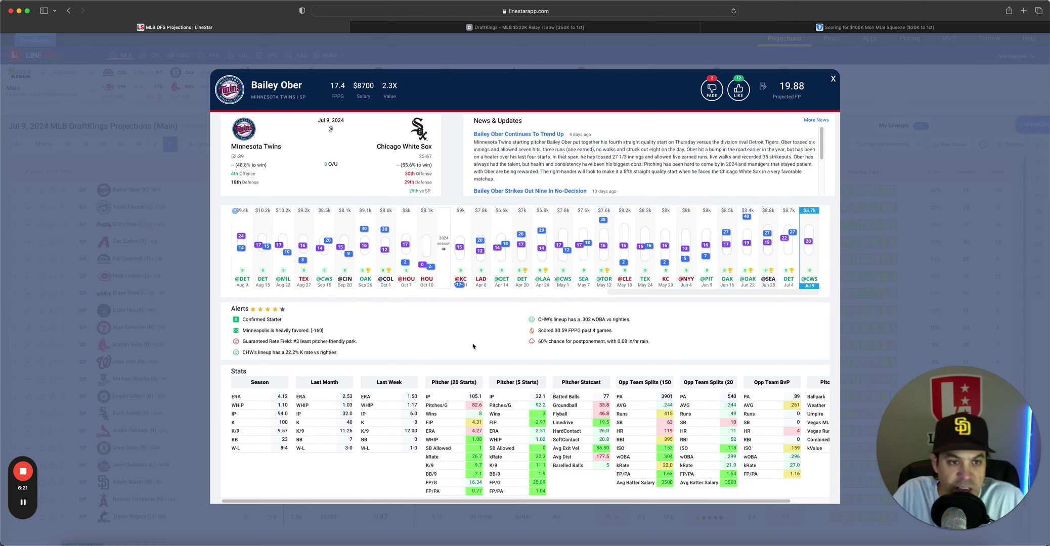
scroll(542, 414, "right", 2)
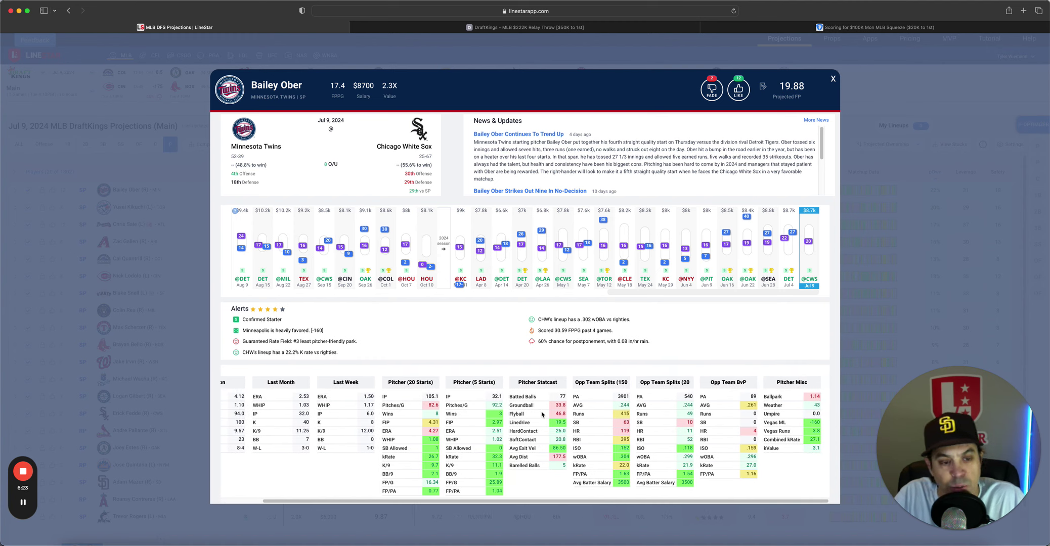
scroll(546, 413, "left", 2)
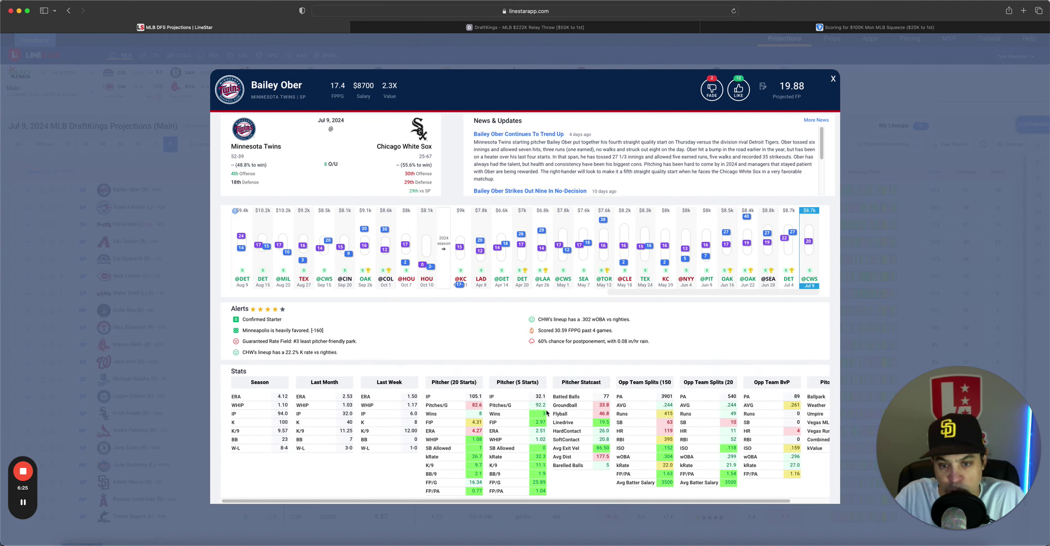
scroll(546, 413, "right", 2)
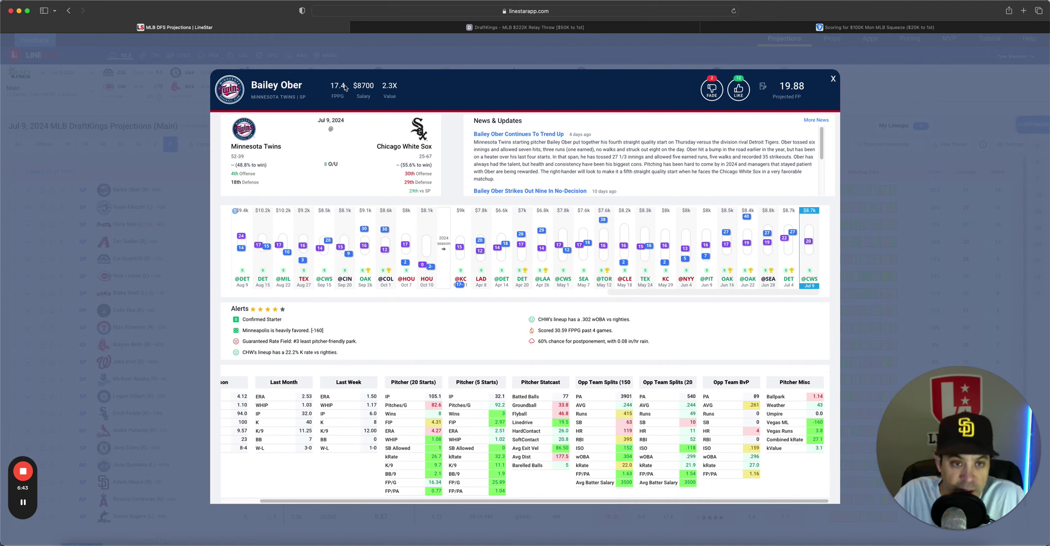
left_click(831, 81)
Examine Yusei Kikuchi's player card, checking the lineup wOBA alert, his FIP over five starts and the Combined kRate.
left_click(138, 207)
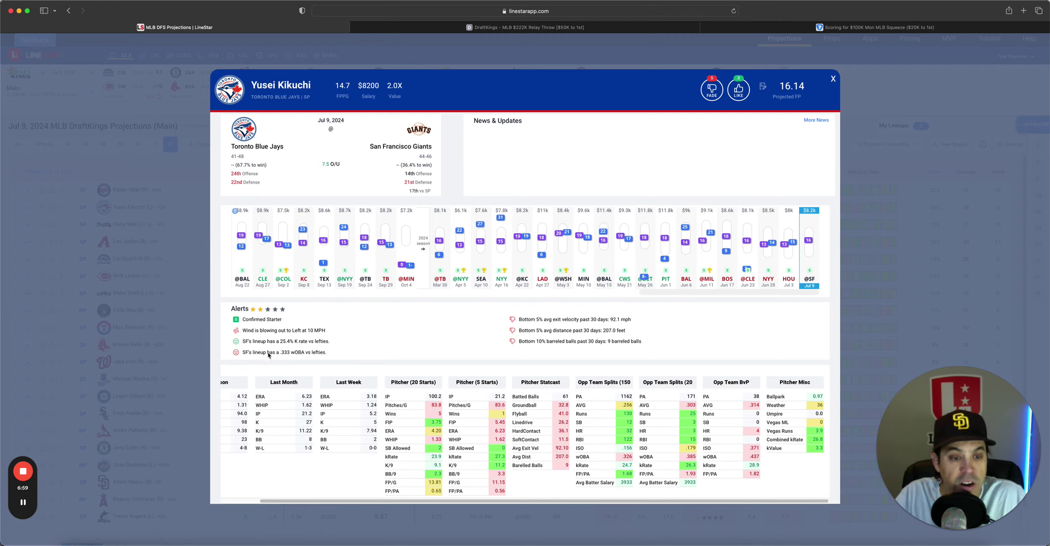
left_click_drag(258, 353, 312, 355)
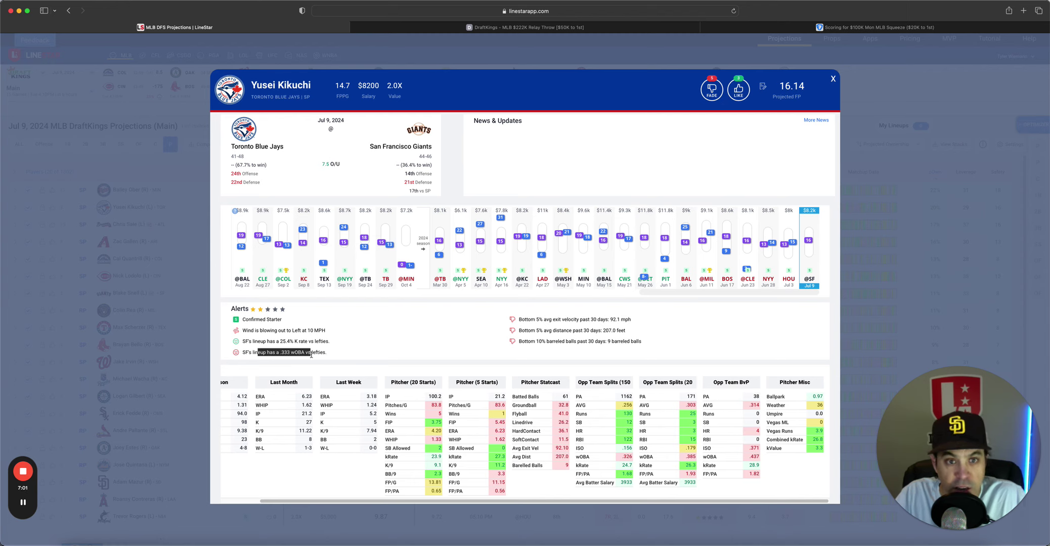
left_click(688, 453)
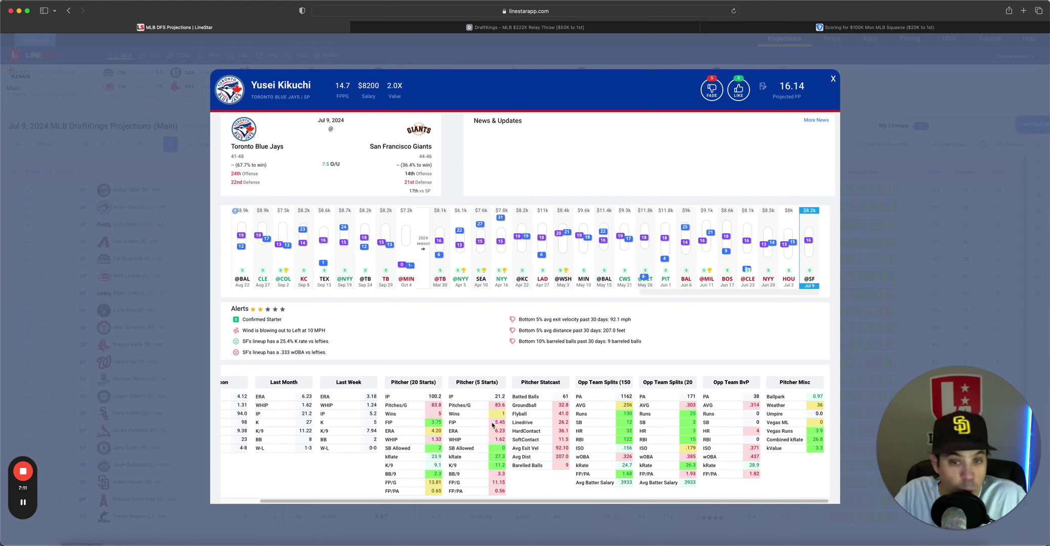
left_click_drag(494, 422, 504, 423)
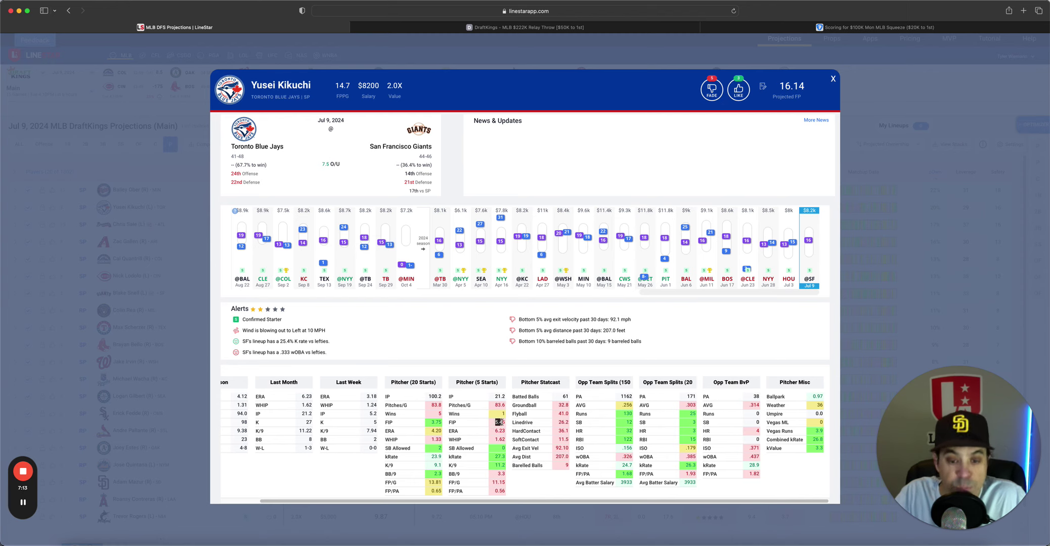
left_click(502, 422)
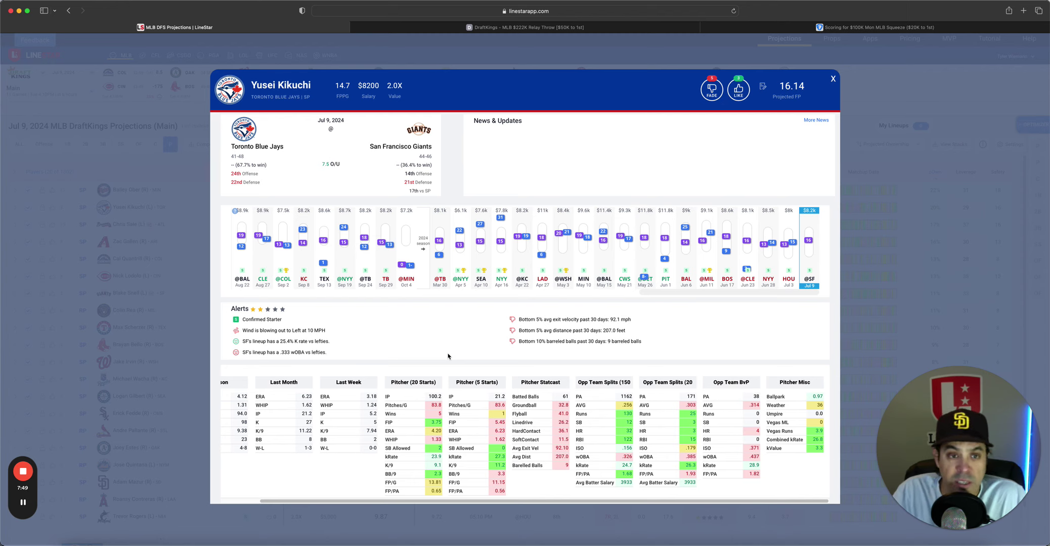
double_click(818, 439)
left_click(820, 443)
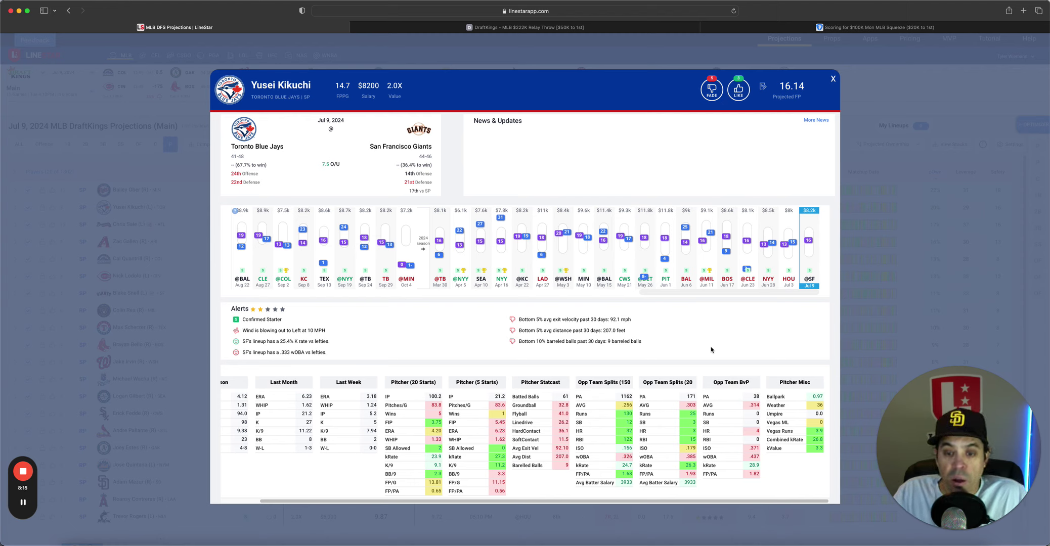
left_click(833, 80)
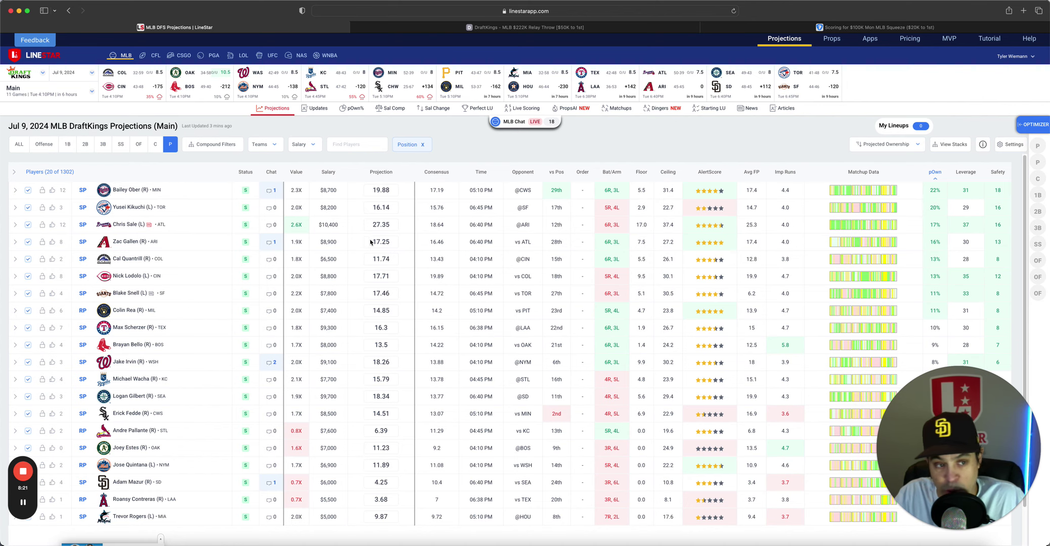
Examine the player cards of Chris Sale and Zac Gallen for their matchups, alerts and pitching stats.
left_click(127, 225)
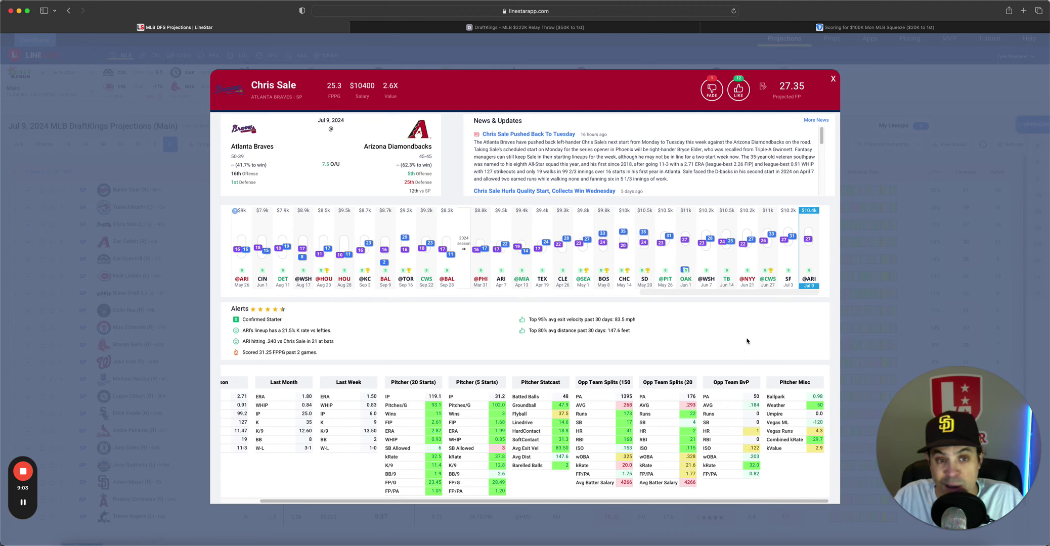
left_click(832, 80)
left_click(129, 242)
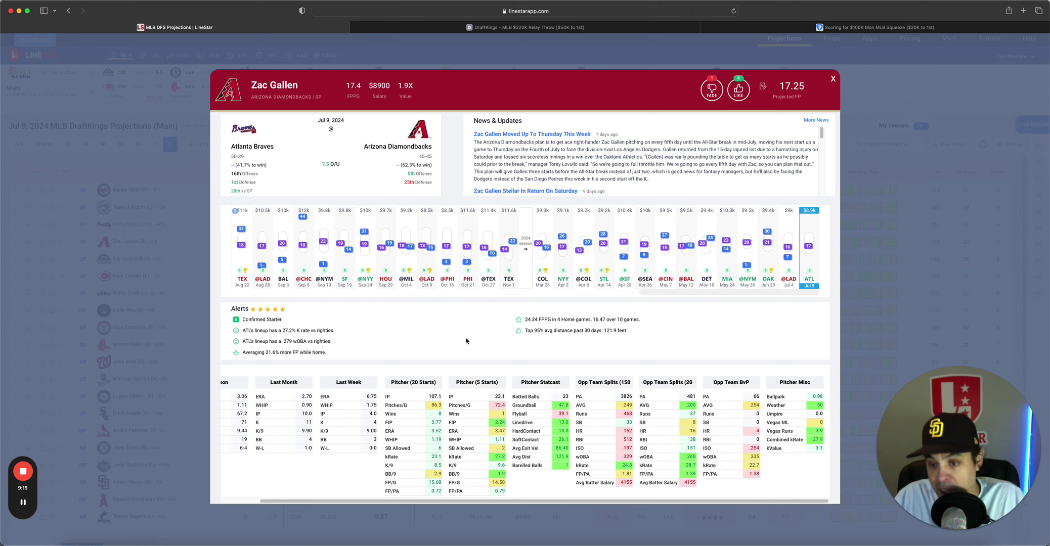
Examine Zac Gallen's recent starts, the Atlanta lineup's K-rate alert and his Combined kRate, and close his player card.
mouse_move(787, 232)
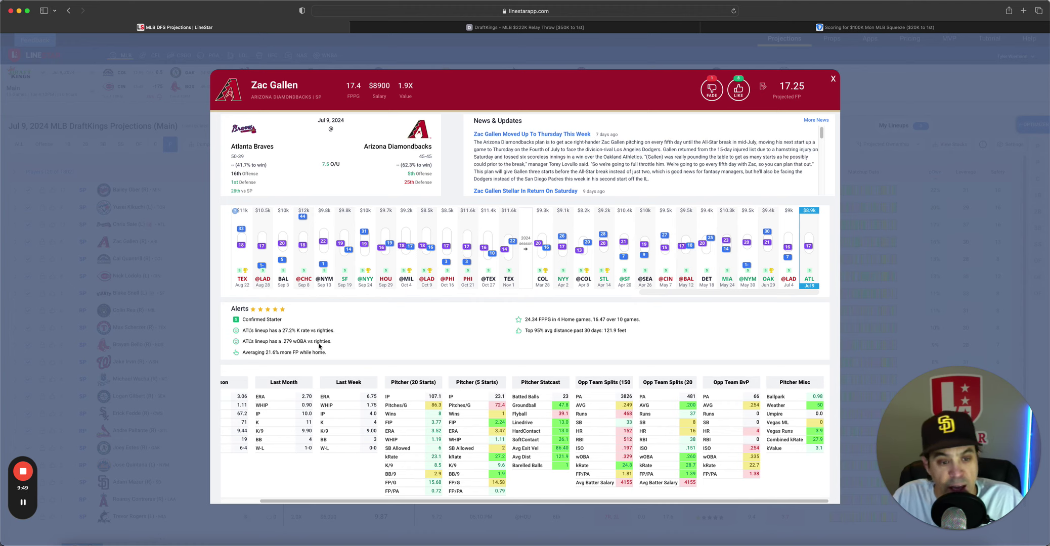
left_click_drag(276, 332, 337, 335)
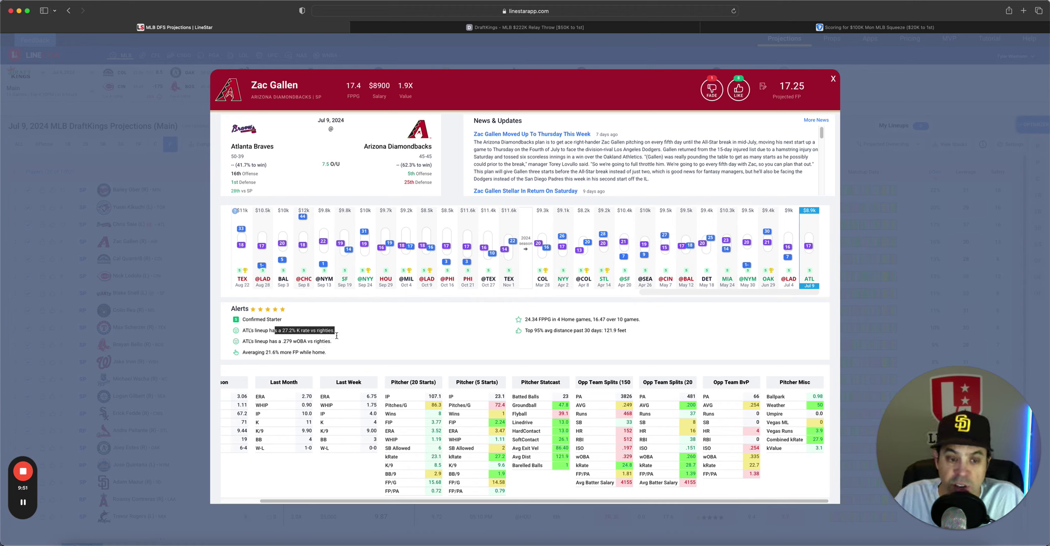
left_click(338, 338)
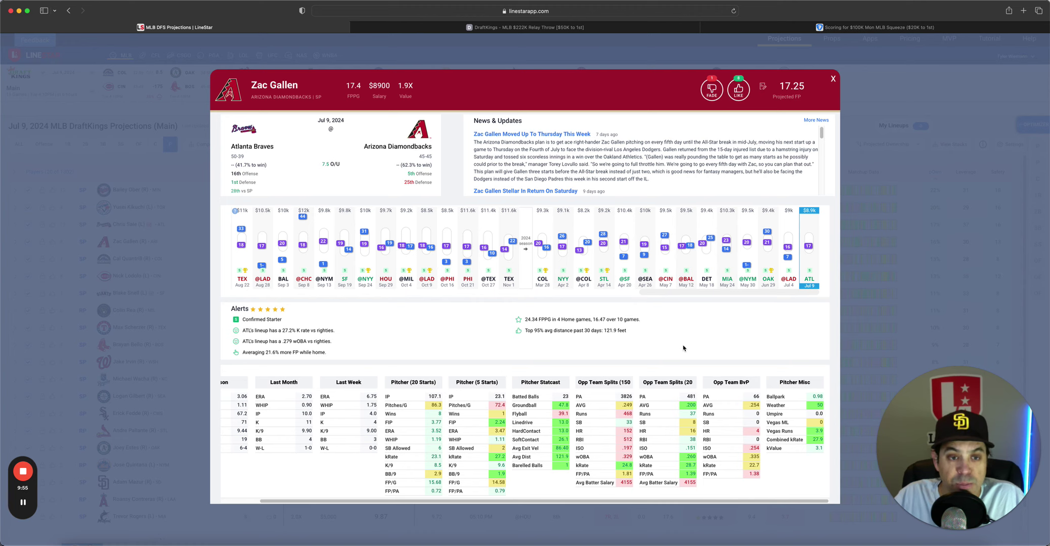
double_click(819, 439)
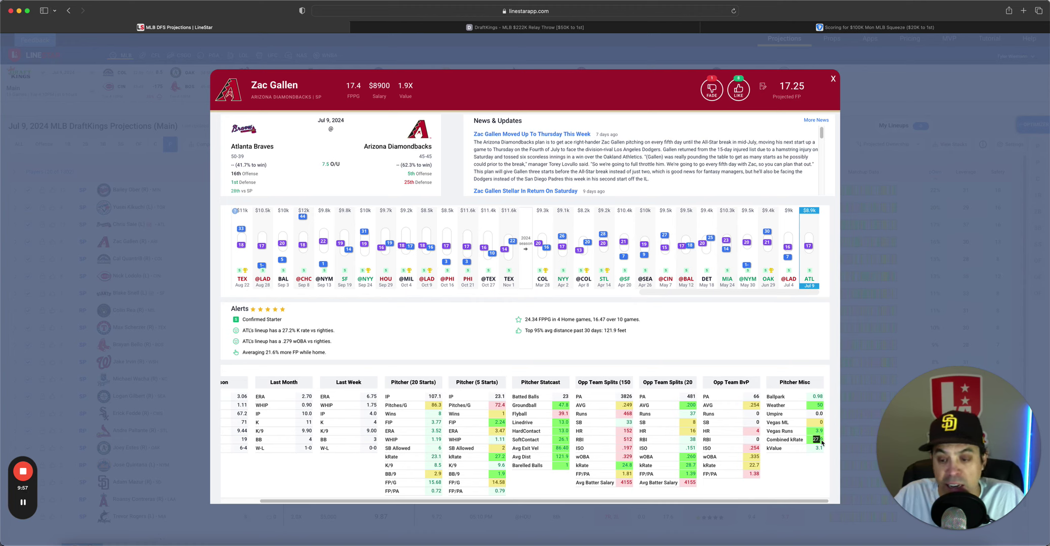
left_click(820, 442)
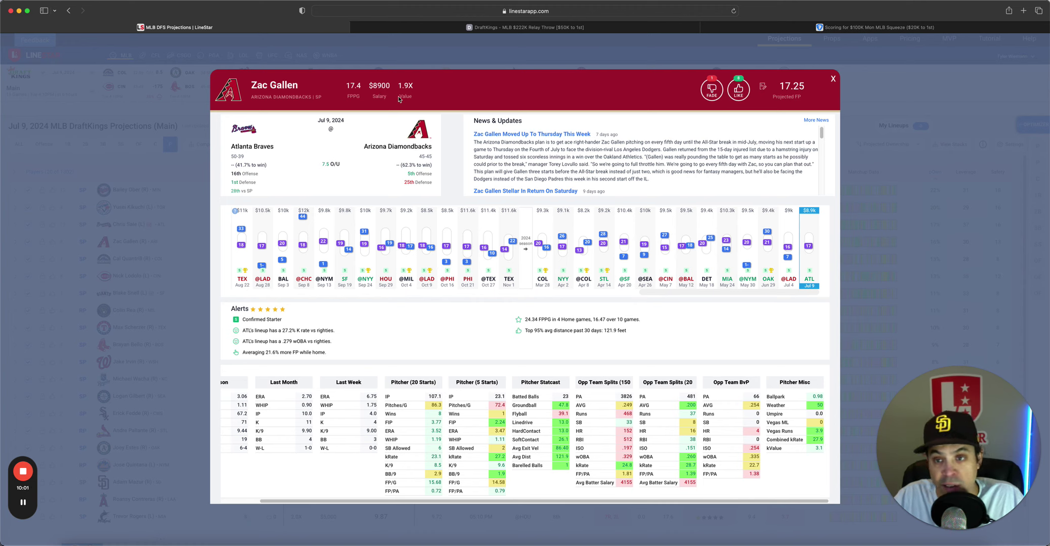
left_click(832, 80)
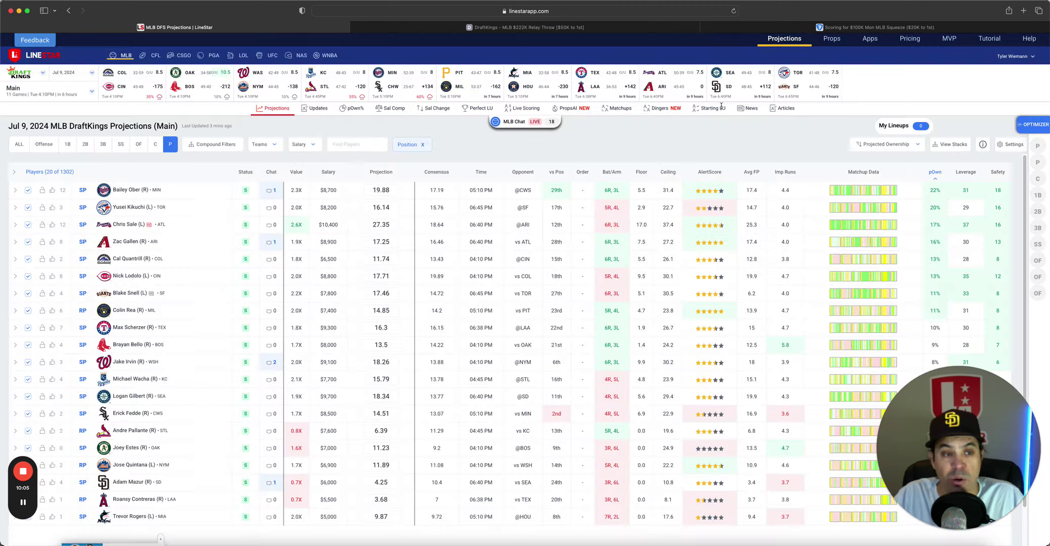
Examine Cal Quantrill's player card, checking the box-score details of his 2024 starts in the game log.
left_click(129, 259)
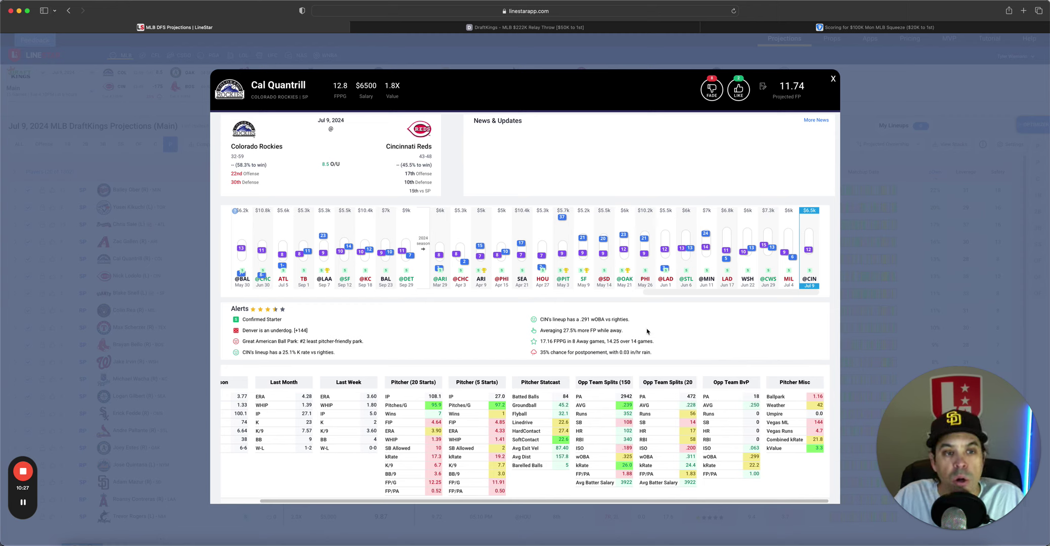
mouse_move(564, 252)
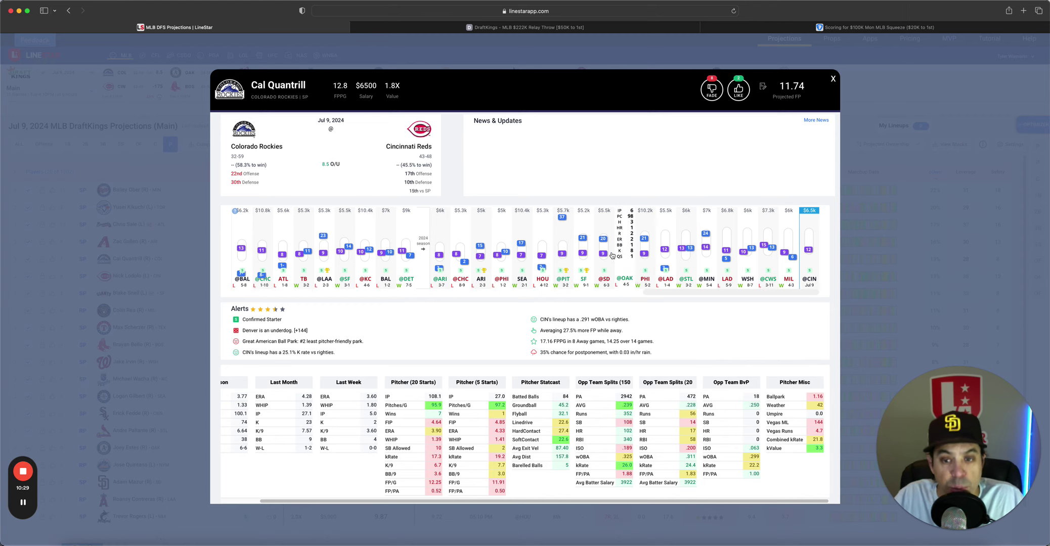
mouse_move(709, 256)
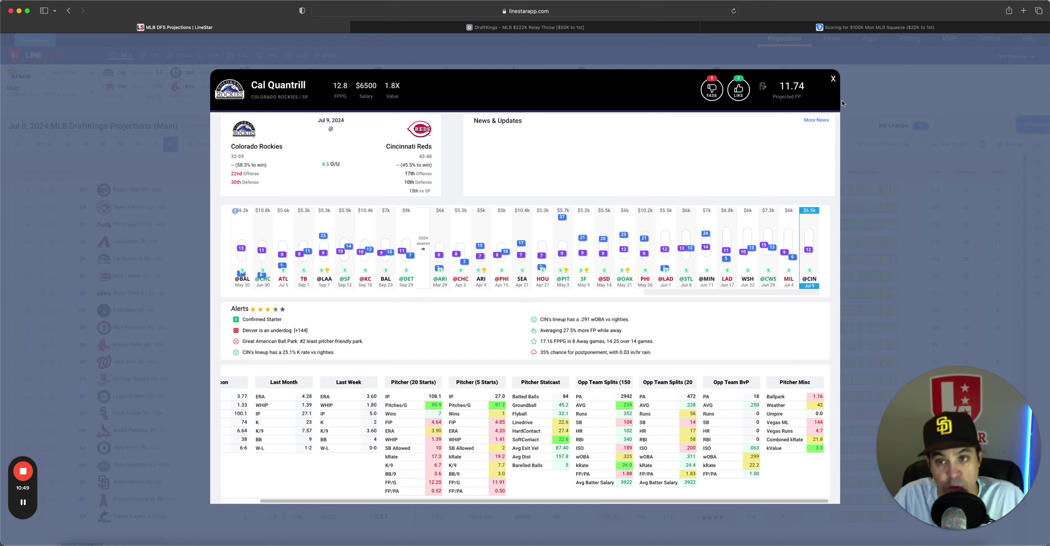
left_click(833, 81)
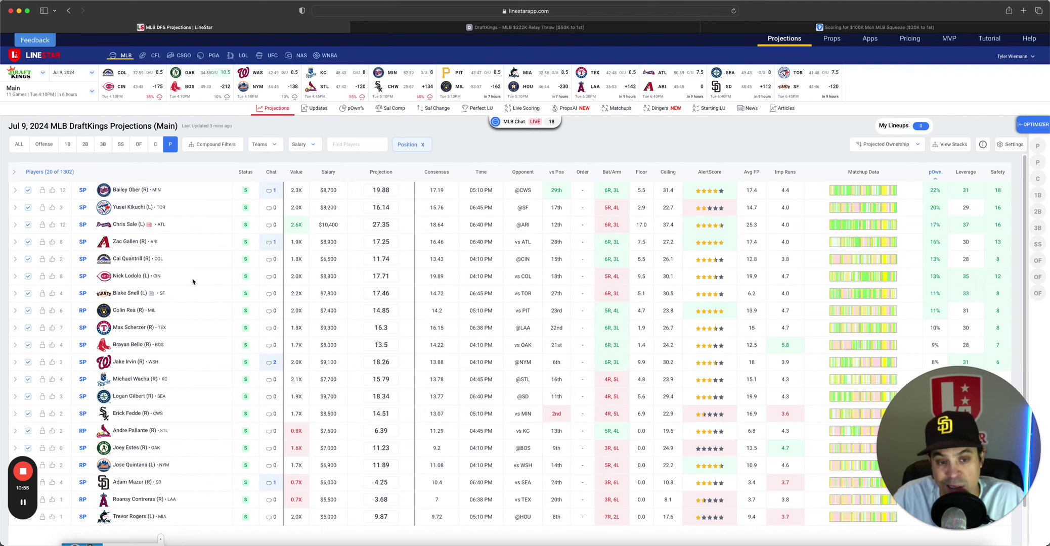
Examine Nick Lodolo's player card, checking the home-performance alert, Colorado's K rate versus lefties and his 2024 game log.
left_click(131, 277)
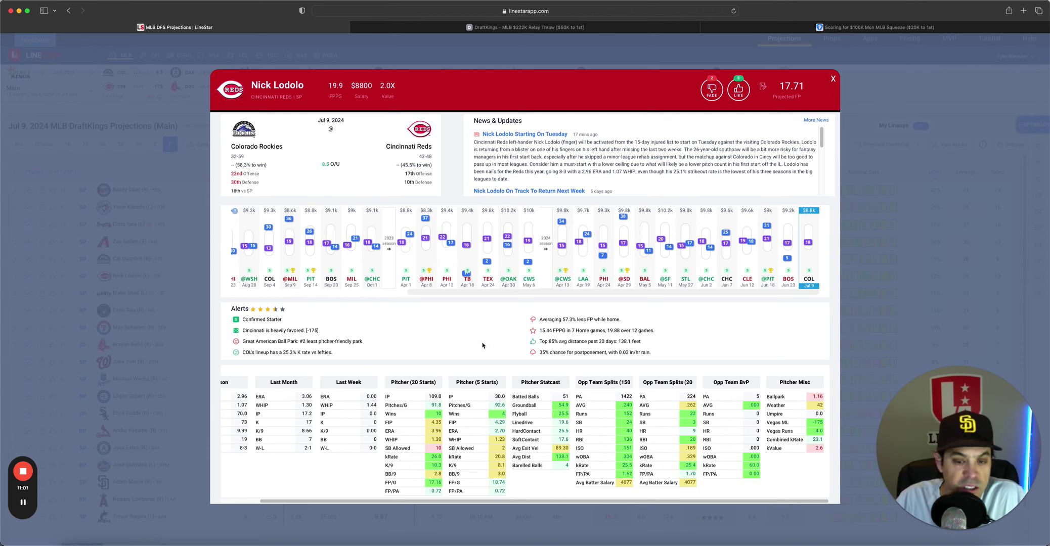
left_click_drag(542, 319, 628, 323)
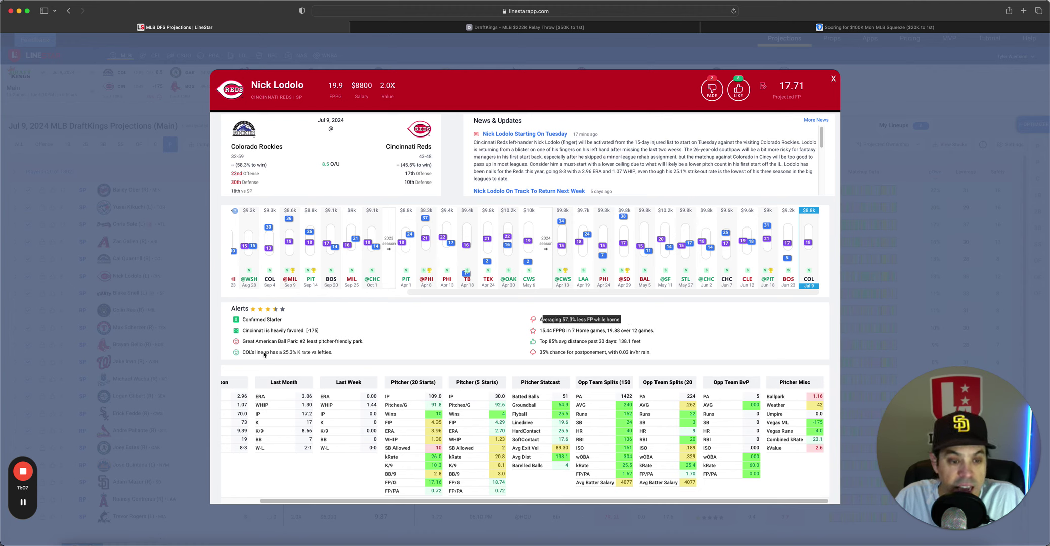
left_click_drag(264, 354, 328, 355)
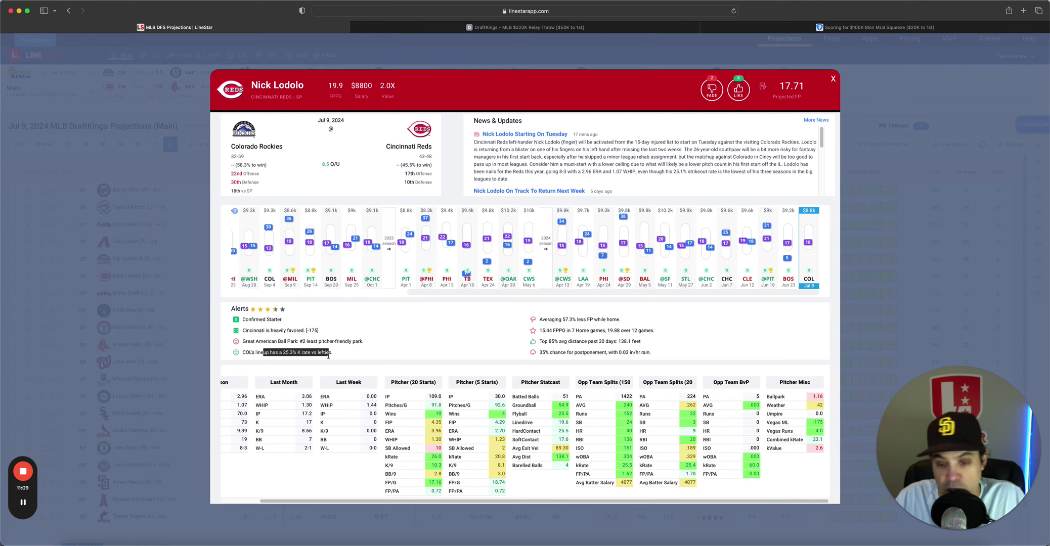
left_click(328, 356)
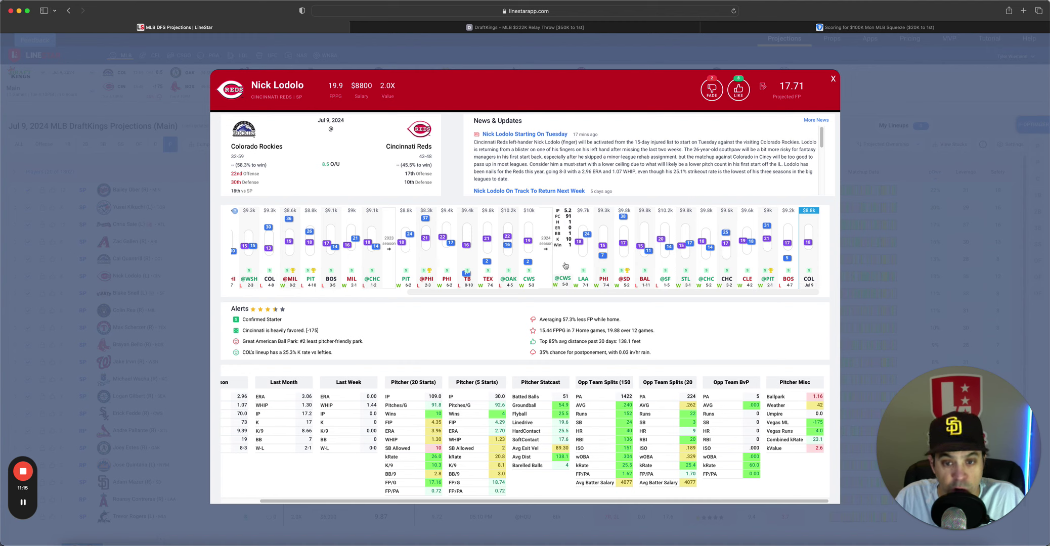
mouse_move(618, 263)
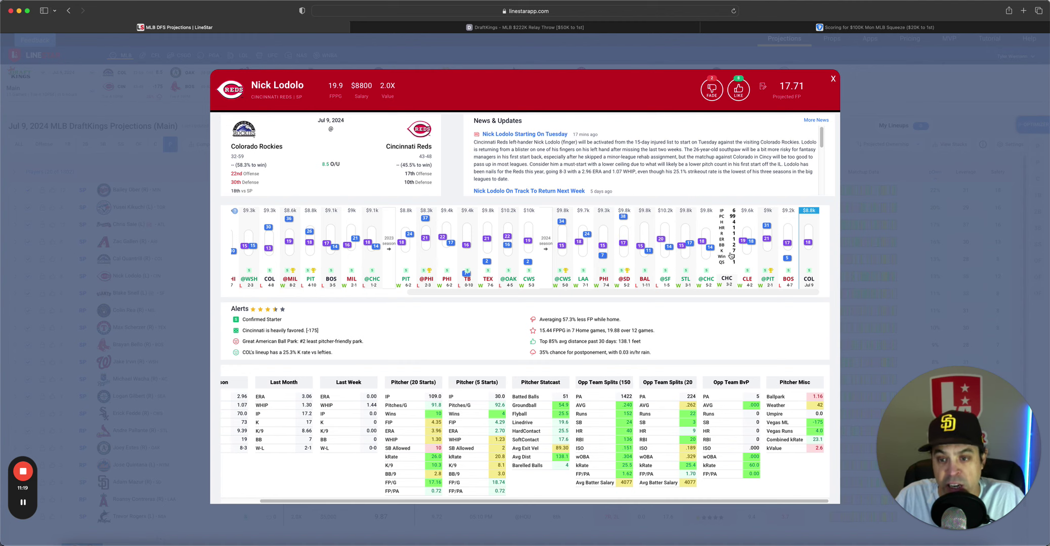
mouse_move(765, 259)
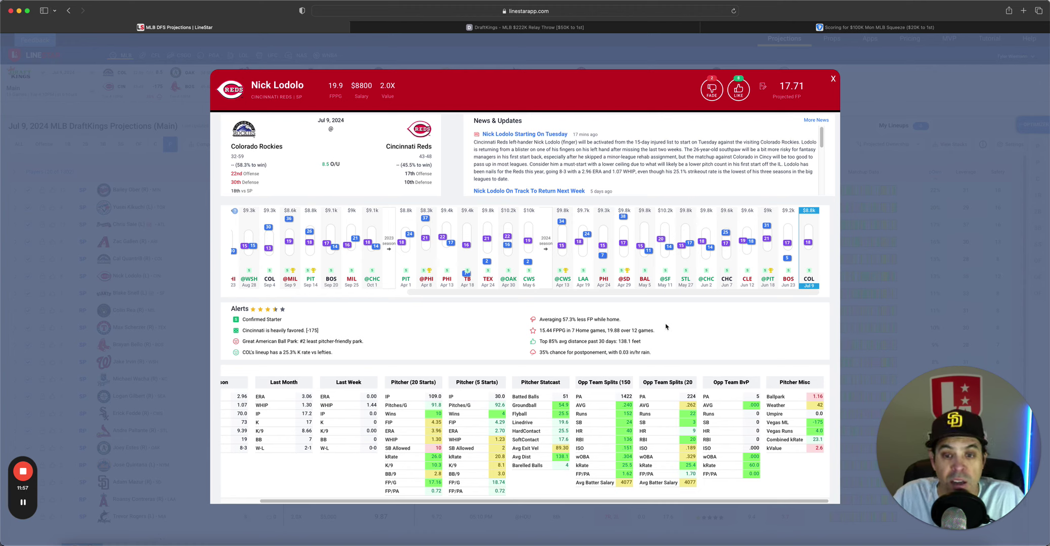
left_click(834, 81)
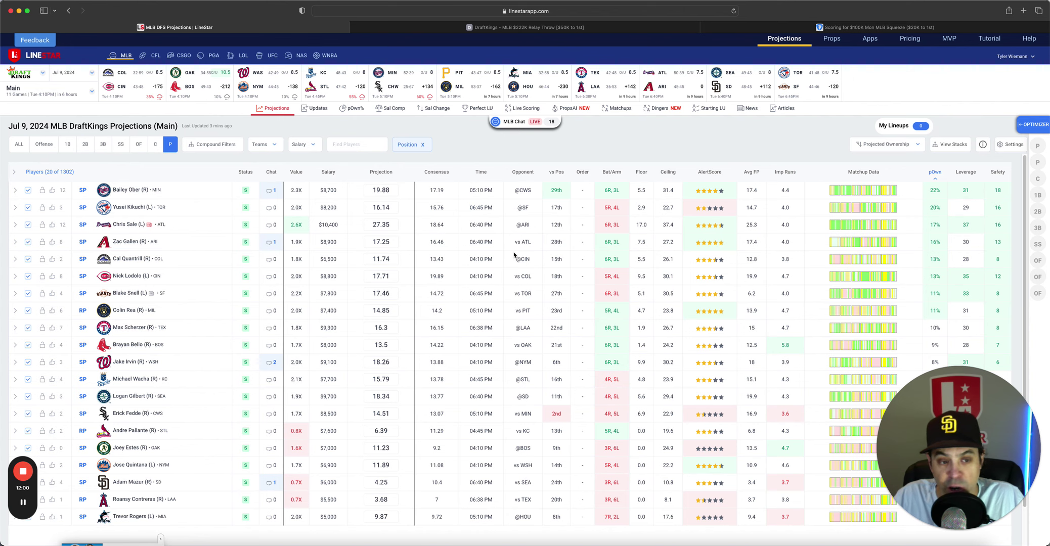
Examine Blake Snell's player card, including his most recent starts in the game log.
left_click(132, 295)
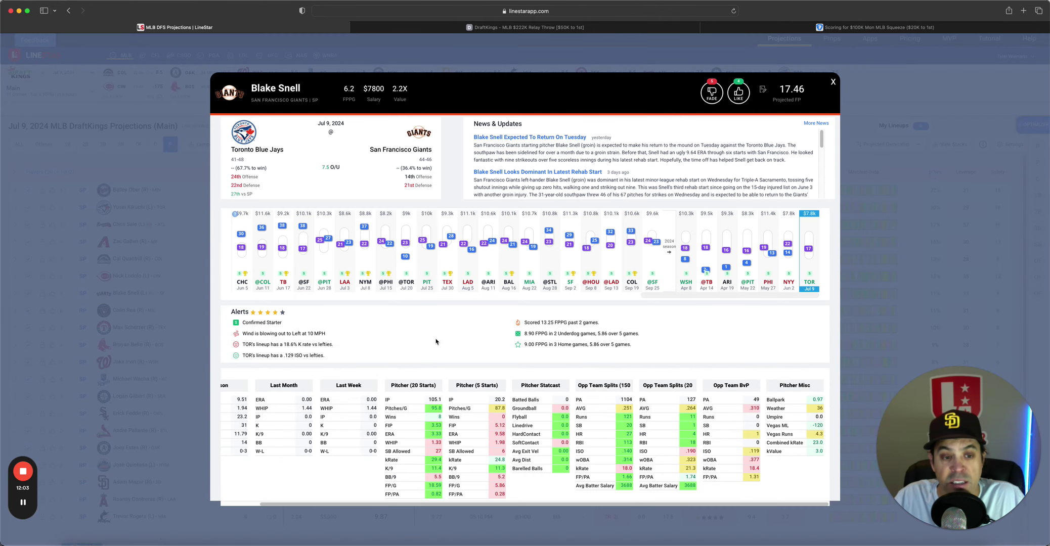
mouse_move(789, 270)
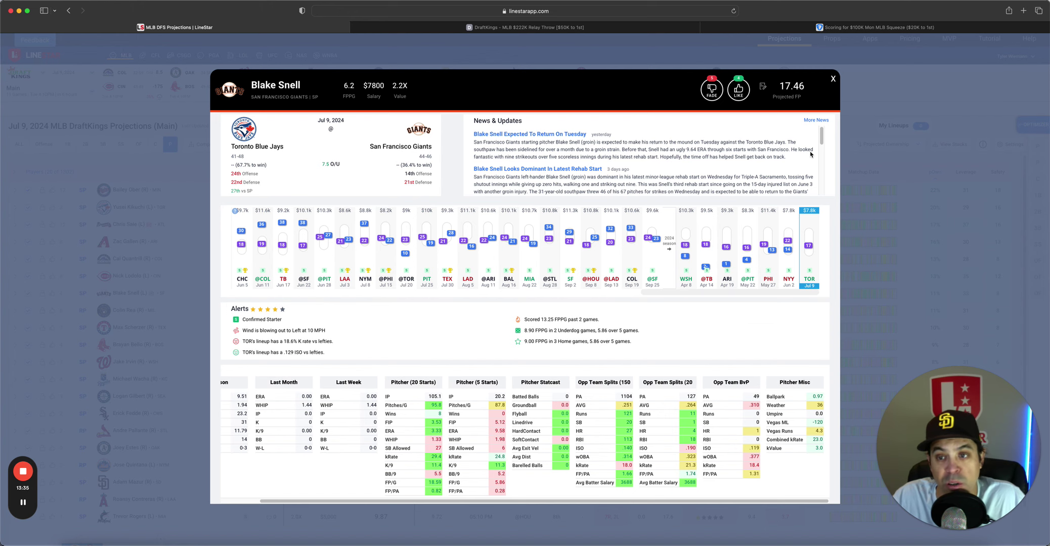
left_click(833, 82)
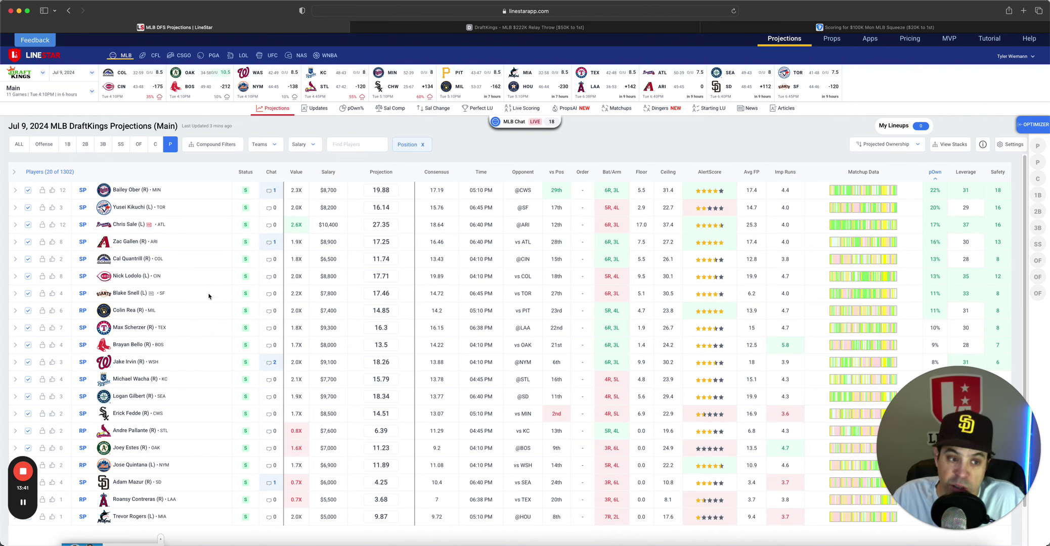
Examine Colin Rea's player card, checking the home-performance alert, Pittsburgh's K rate versus righties and his kRate over 20 starts.
left_click(128, 311)
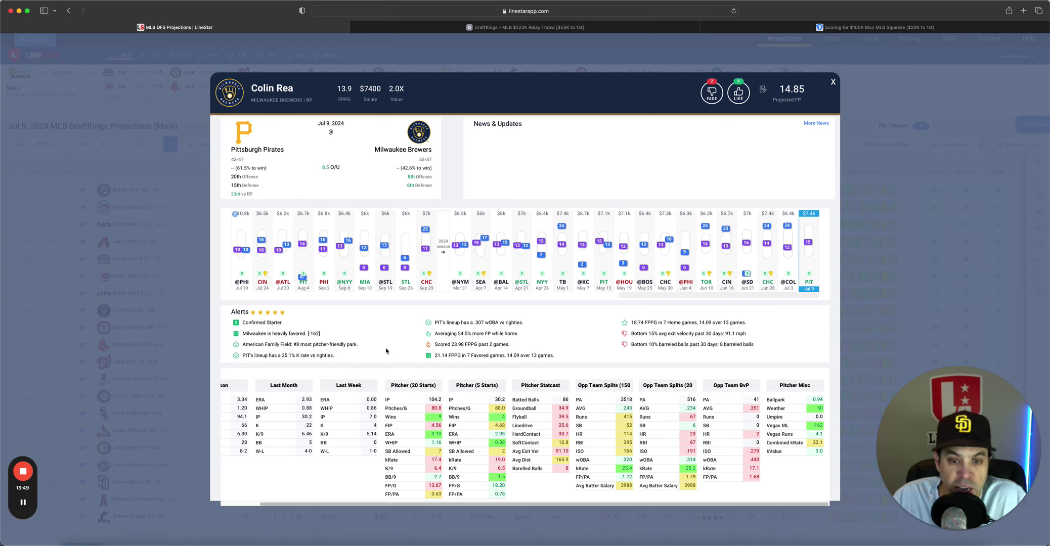
left_click_drag(455, 337, 526, 334)
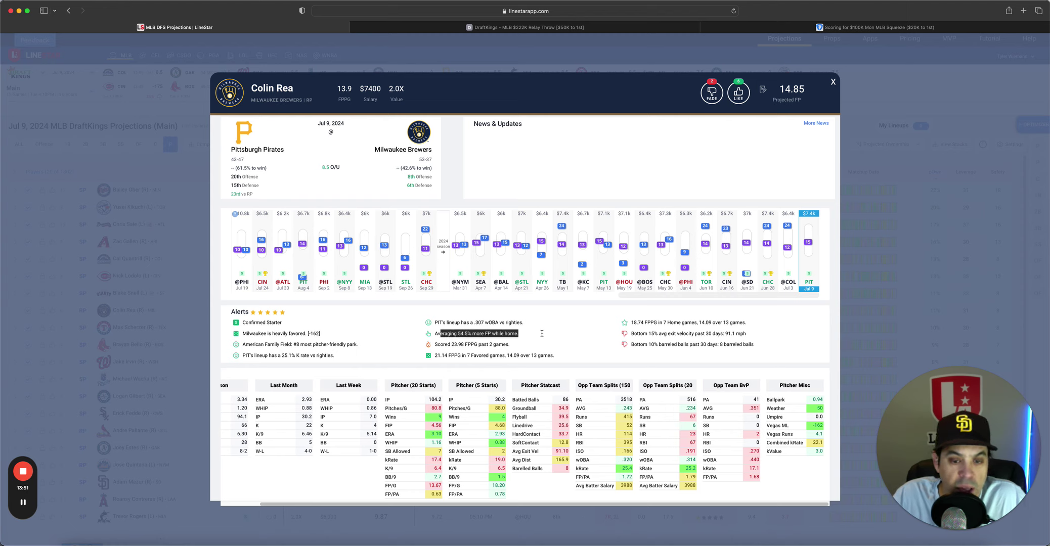
left_click(542, 334)
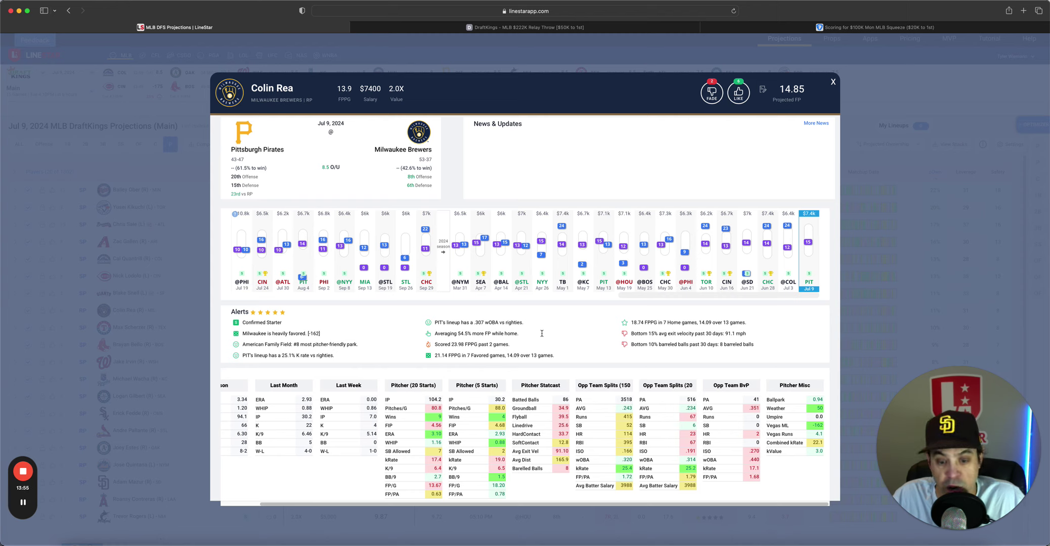
left_click_drag(264, 355, 337, 358)
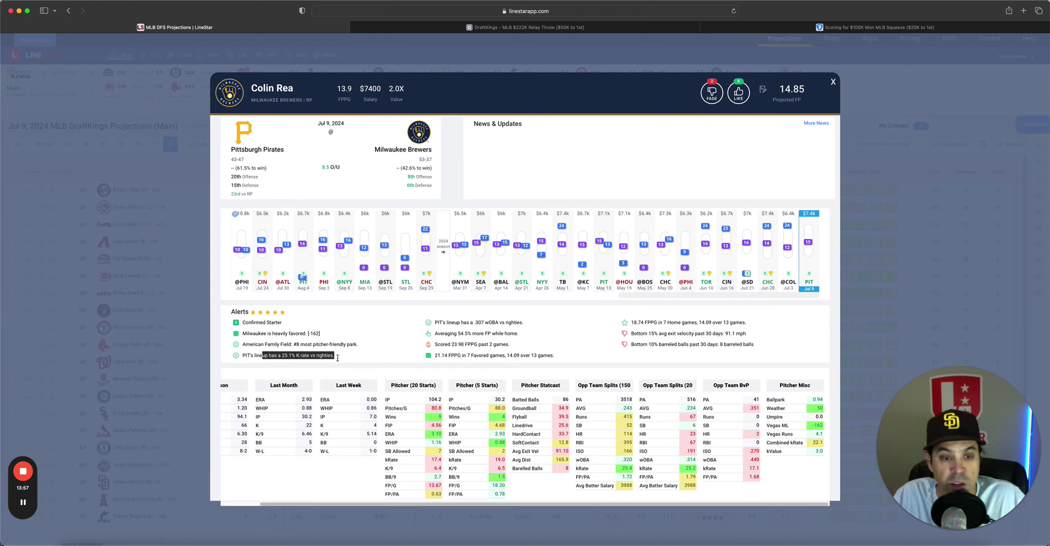
left_click(337, 358)
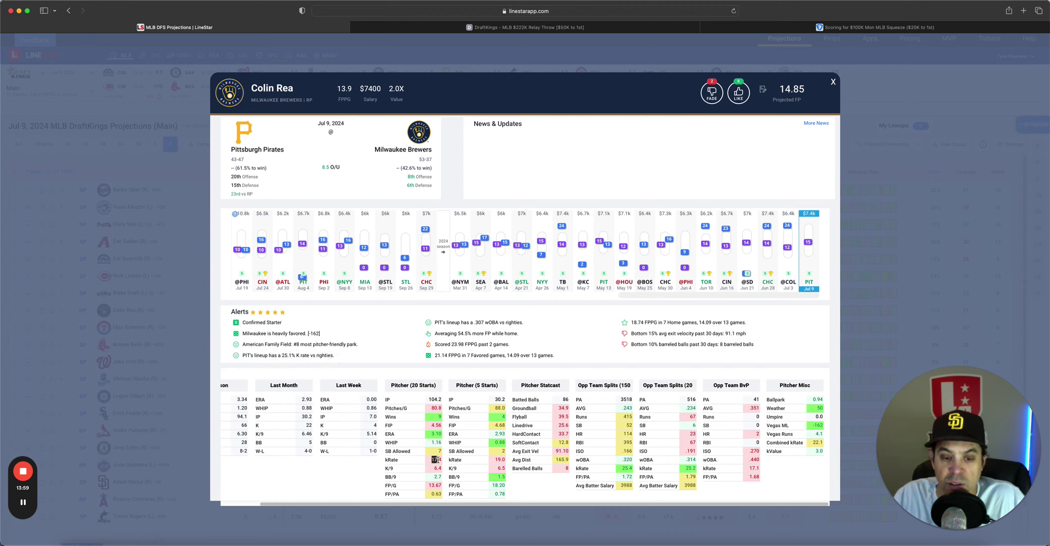
triple_click(436, 461)
left_click(443, 462)
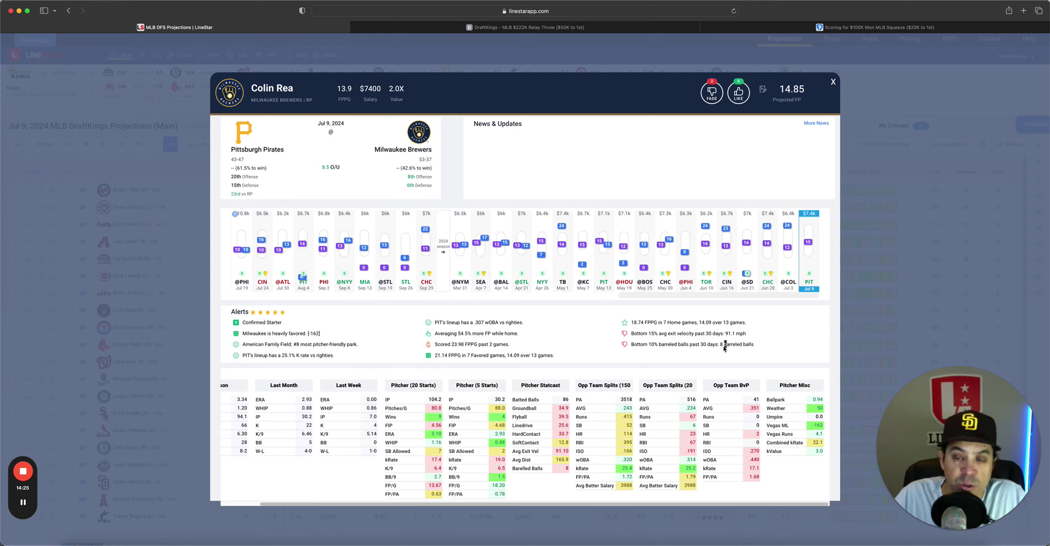
scroll(726, 347, "down", 1)
left_click(833, 80)
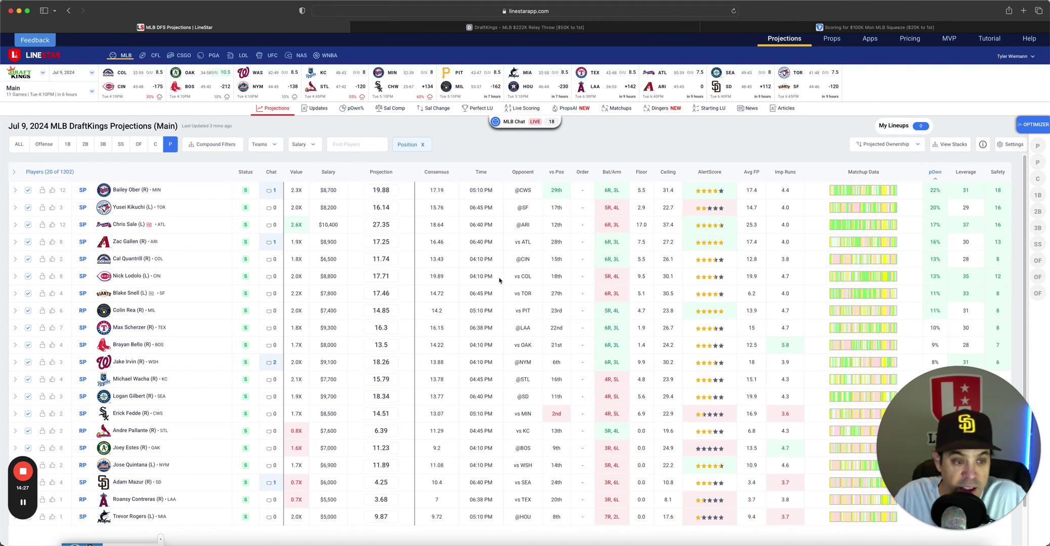
Examine Max Scherzer's player card, covering his latest starts and the full stats table from season totals to Pitcher Misc.
left_click(132, 328)
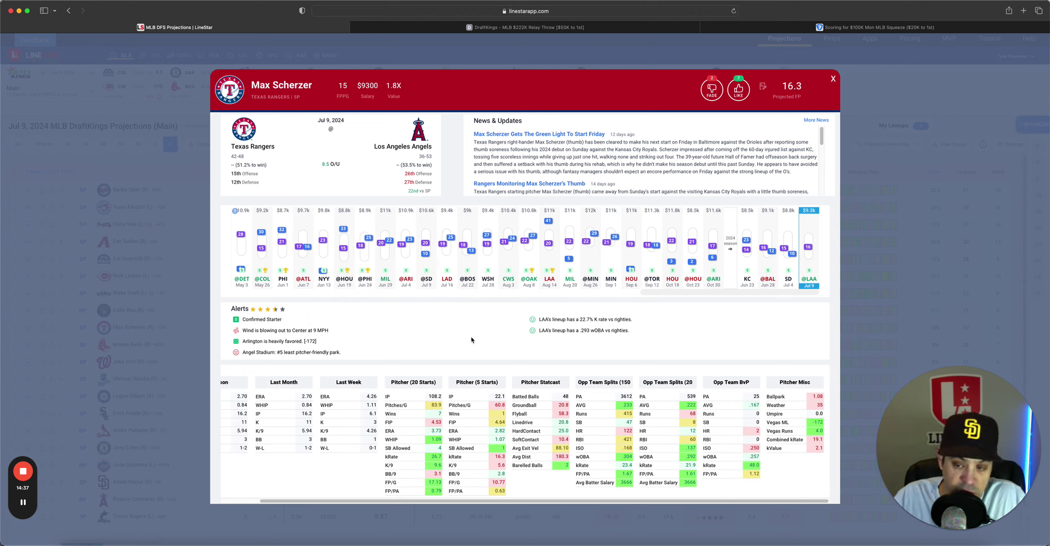
mouse_move(791, 225)
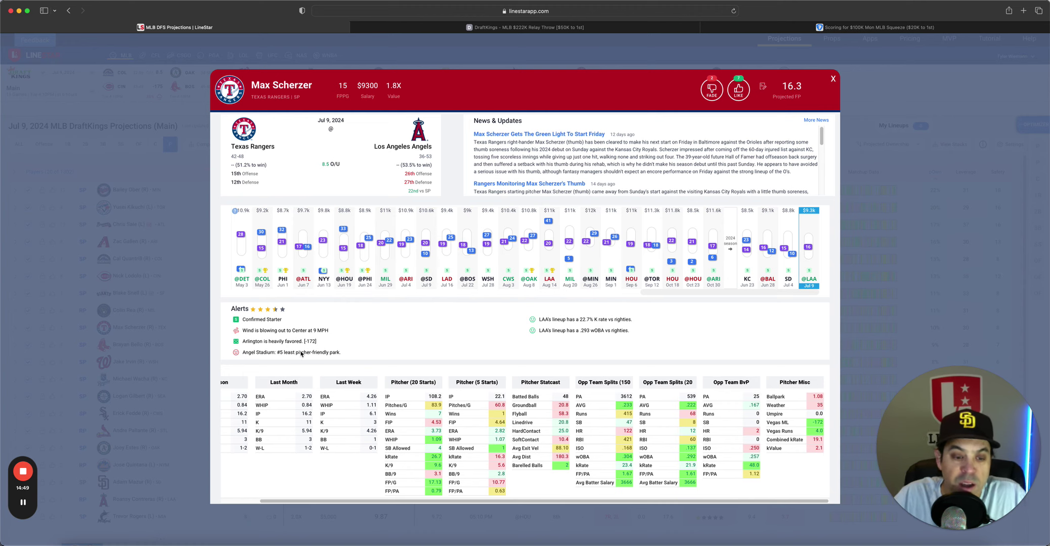
scroll(307, 440, "left", 3)
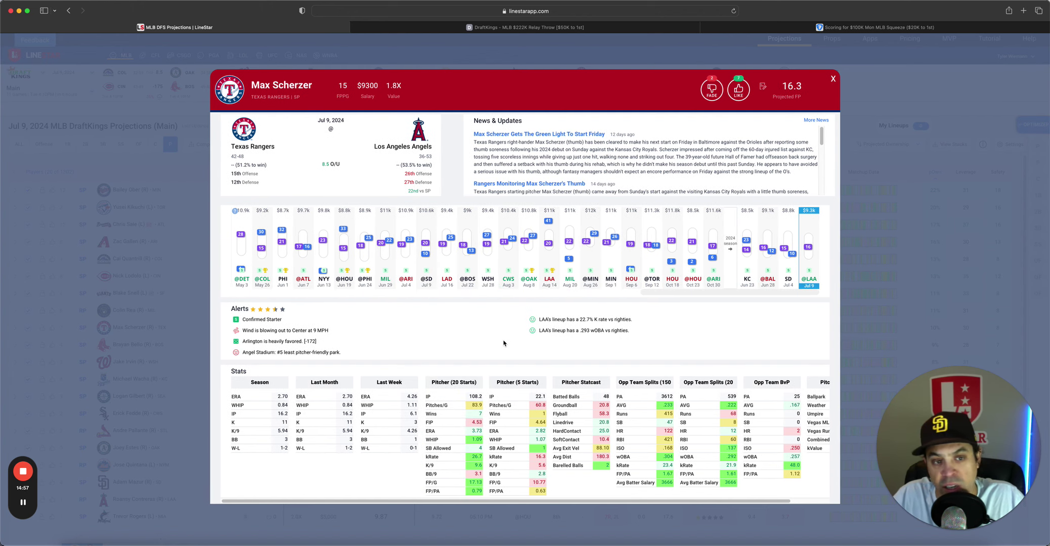
scroll(514, 427, "right", 2)
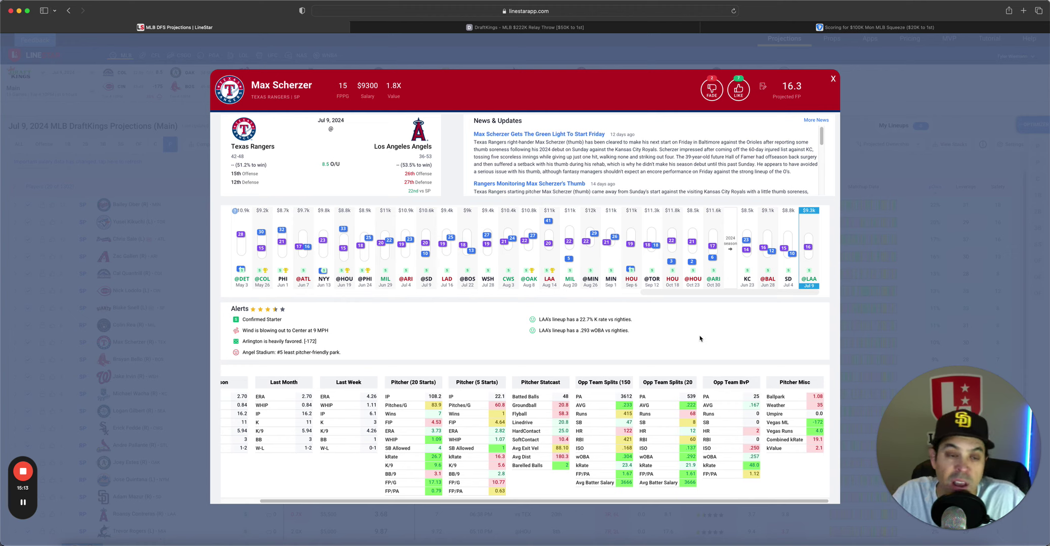
left_click(834, 79)
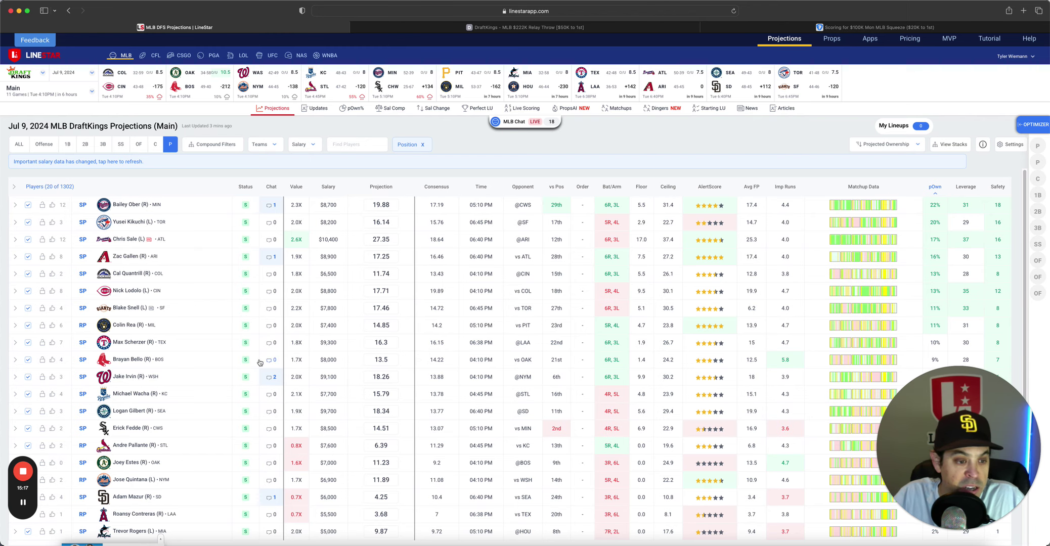
Examine Brayan Bello's player card, checking Oakland's K rate and wOBA versus righties and the Pitcher Misc stats.
left_click(132, 361)
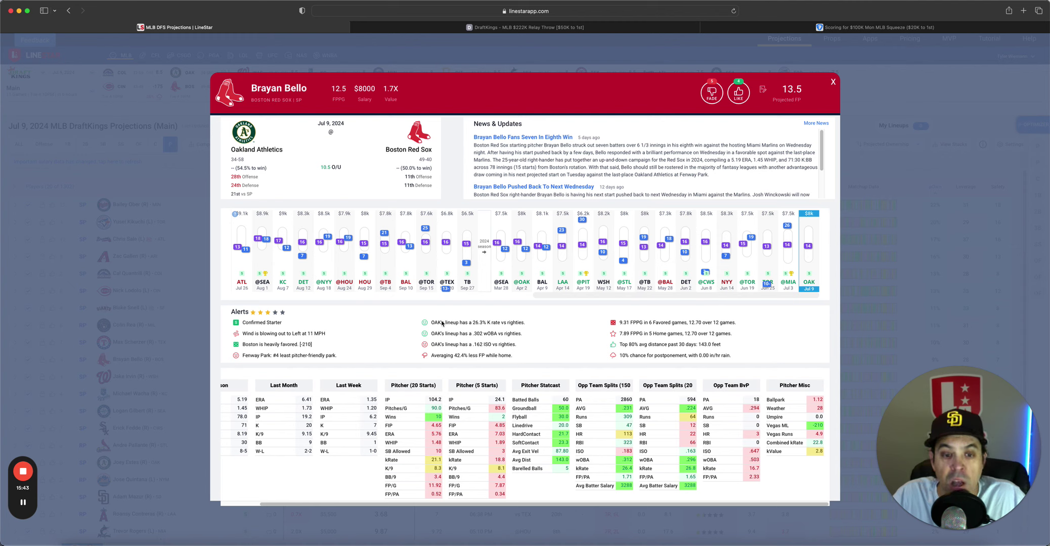
left_click_drag(434, 322, 523, 324)
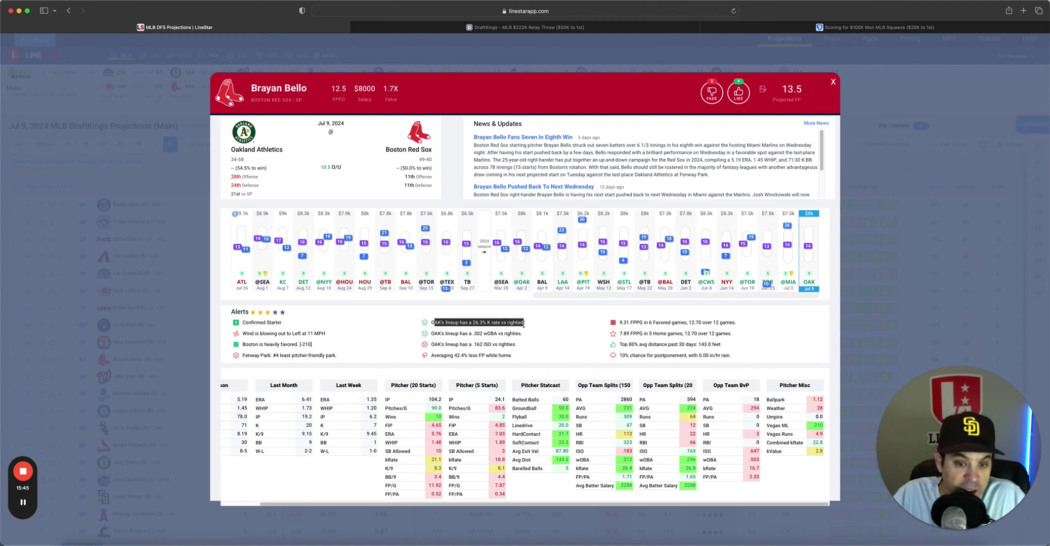
left_click(524, 324)
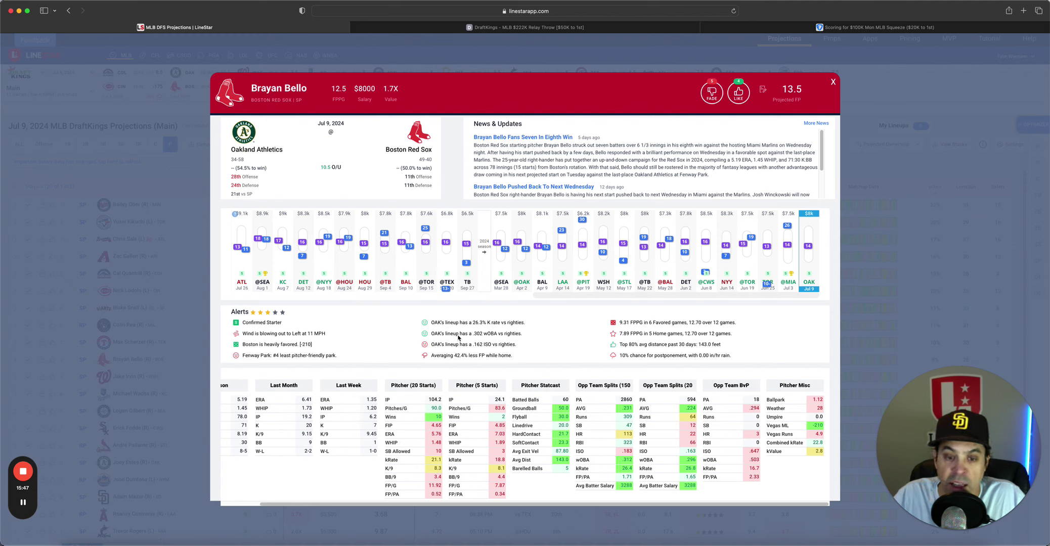
left_click_drag(457, 334, 505, 333)
left_click(503, 337)
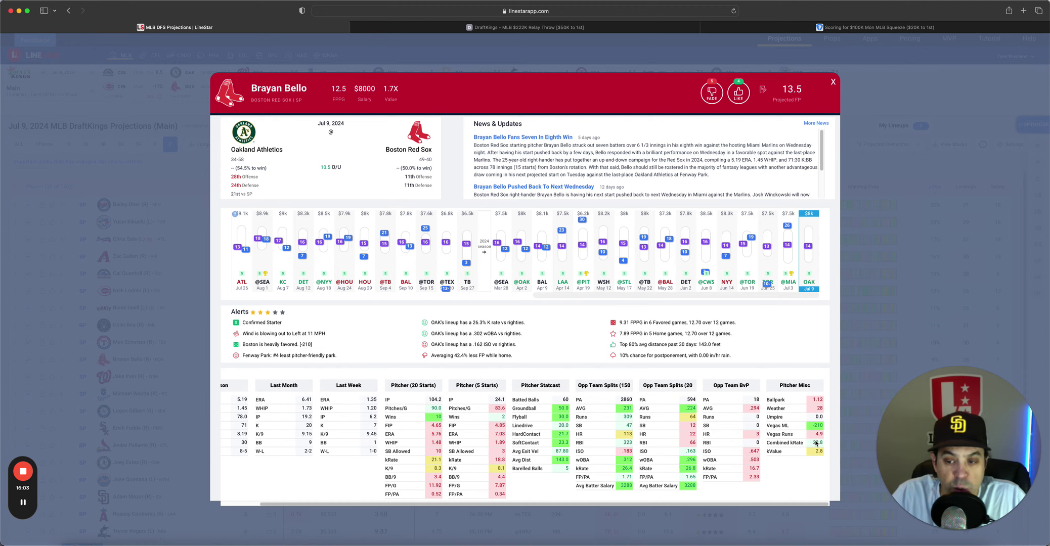
scroll(636, 346, "down", 1)
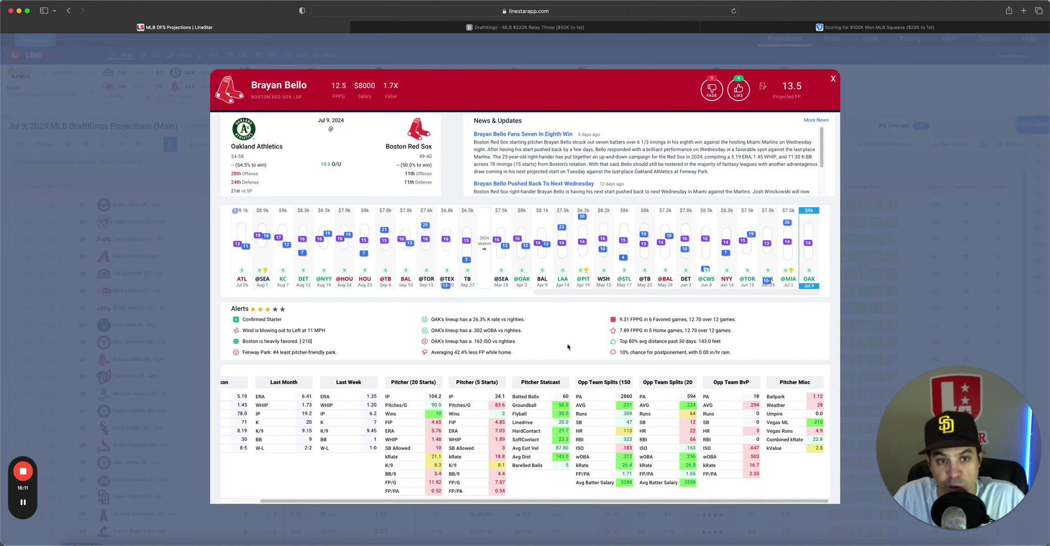
mouse_move(782, 87)
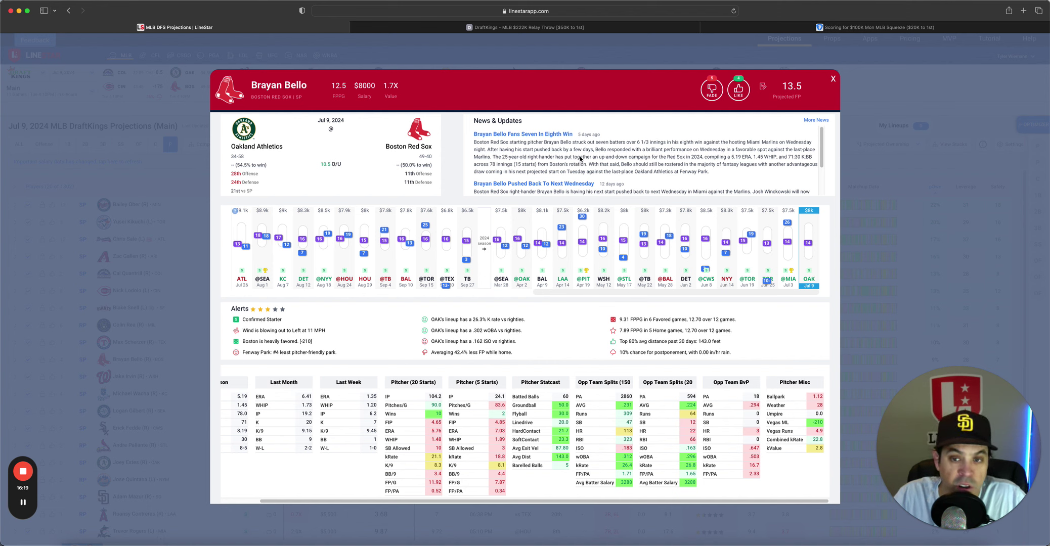
left_click(833, 81)
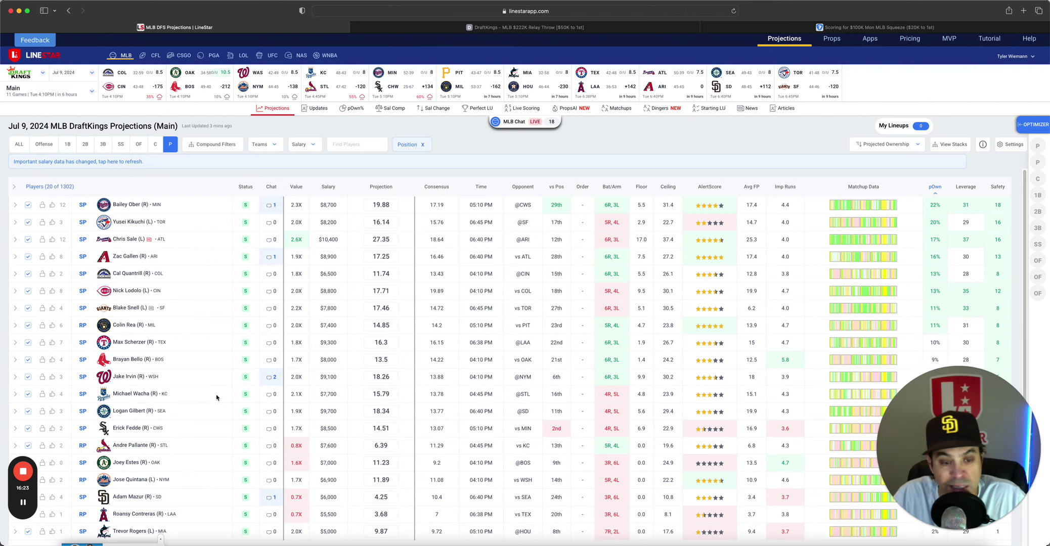
Examine the player cards of Jake Irvin and Michael Wacha, including their alerts and recent form.
scroll(181, 381, "down", 1)
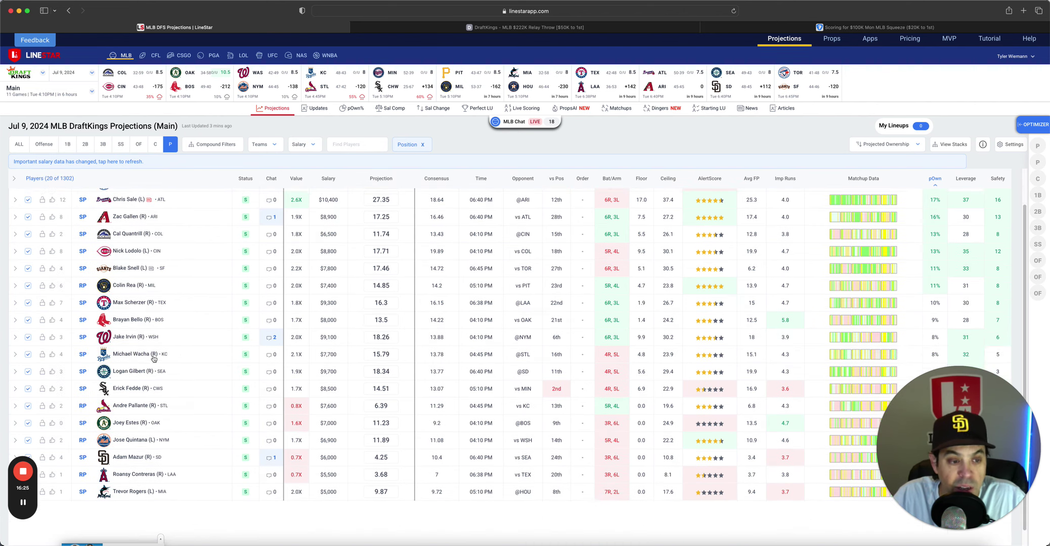
left_click(127, 336)
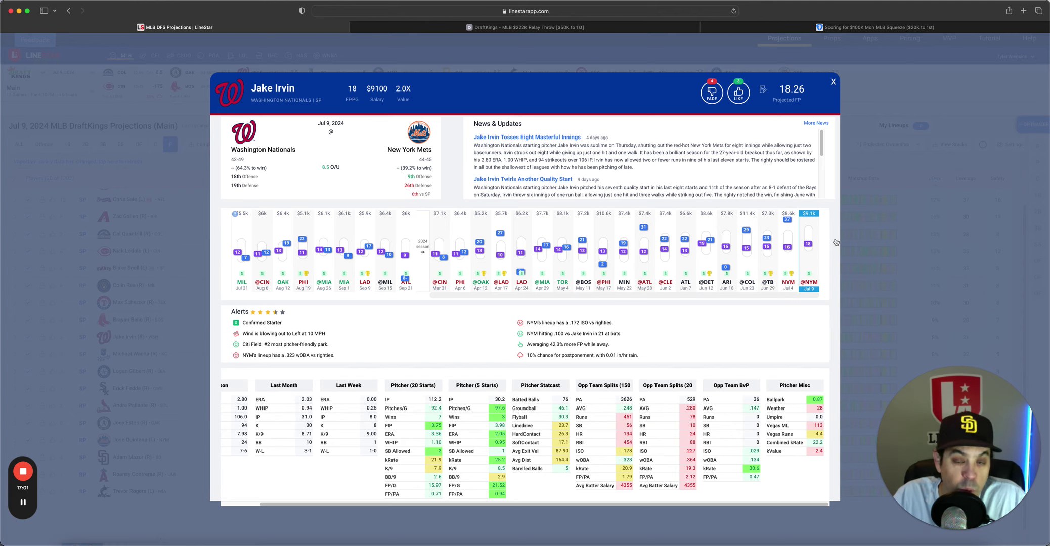
scroll(837, 241, "down", 1)
left_click(834, 80)
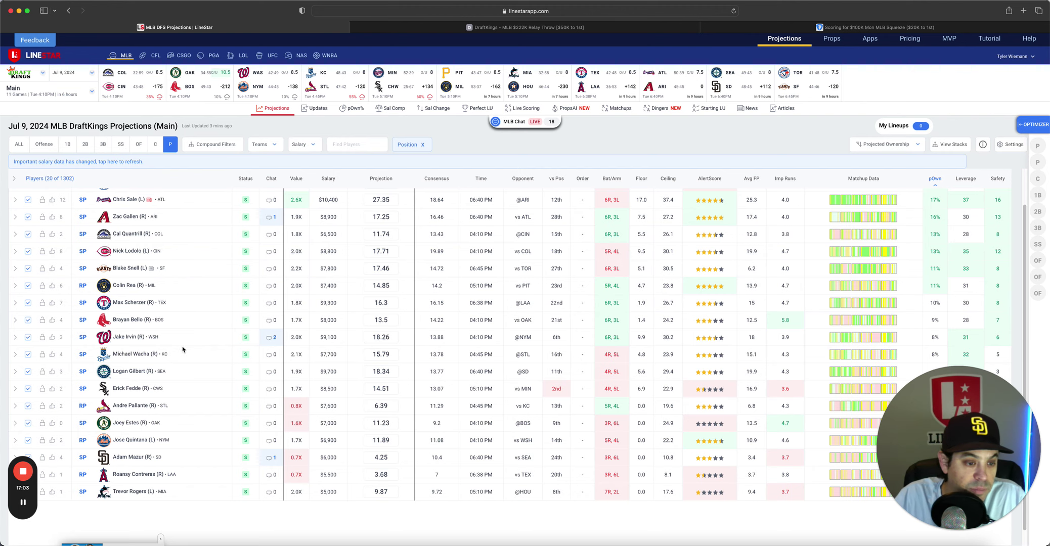
left_click(132, 356)
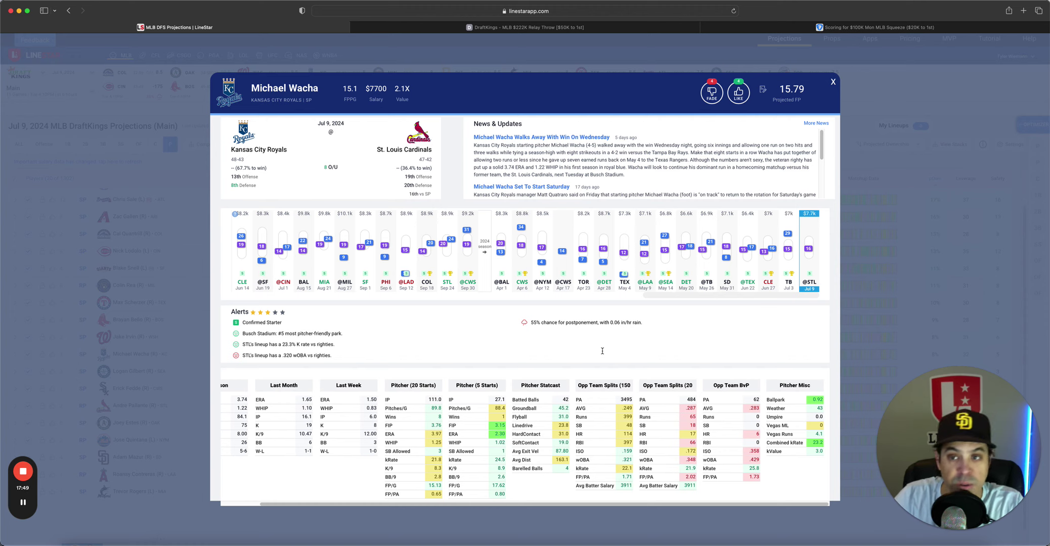
left_click(834, 80)
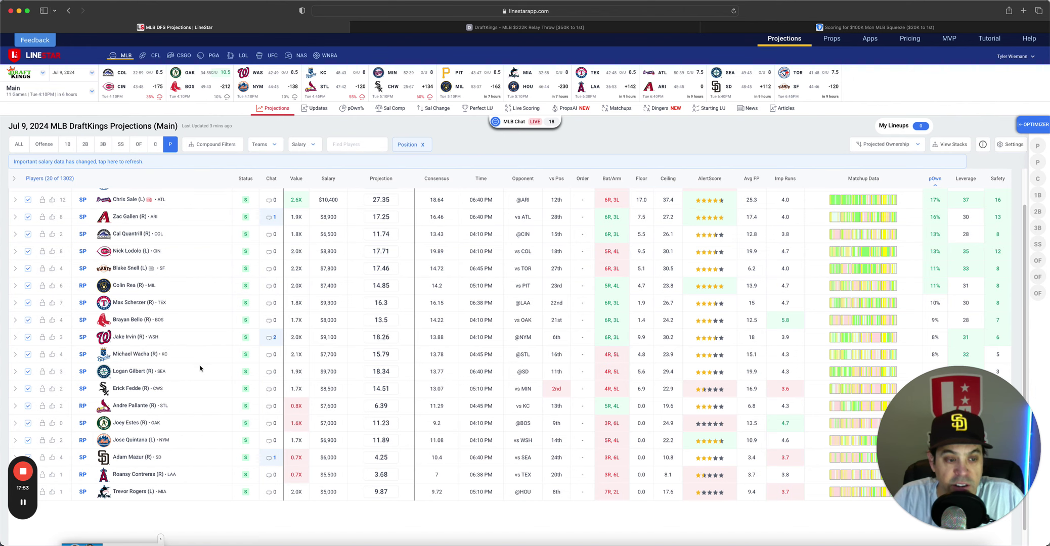
Examine Logan Gilbert's player card, checking San Diego's K rate versus righties and his June start against Texas in the game log.
left_click(131, 372)
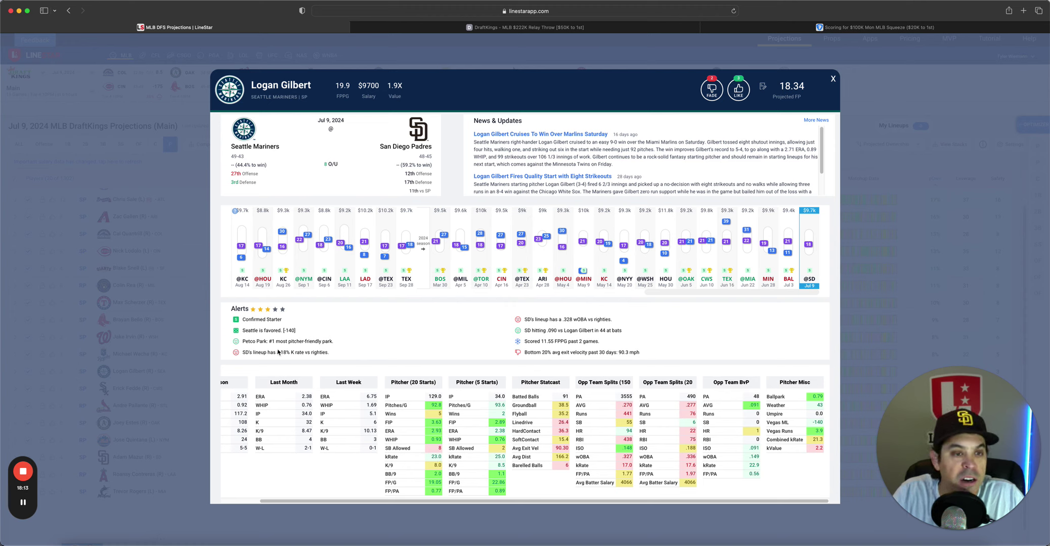
left_click_drag(273, 354, 317, 356)
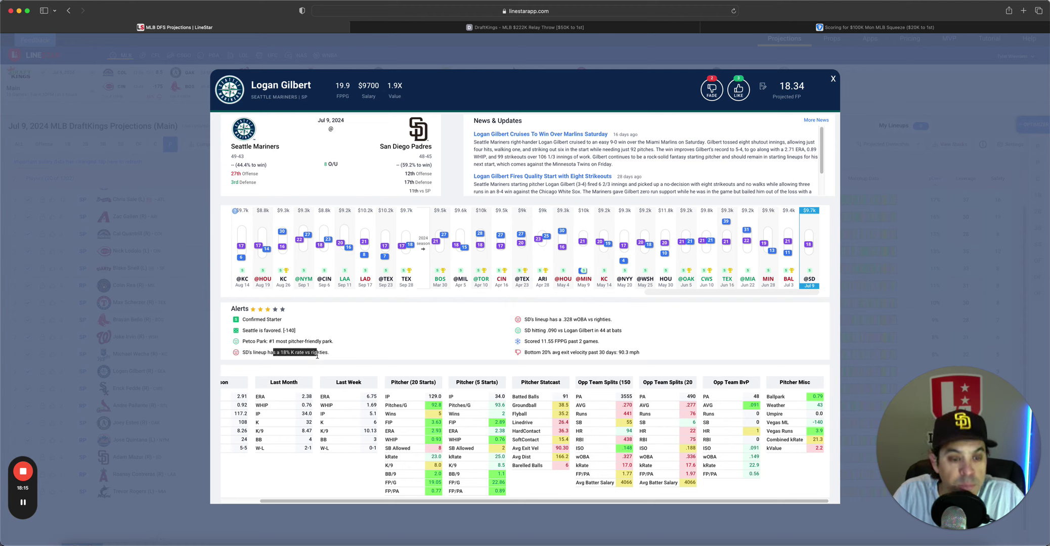
left_click(317, 355)
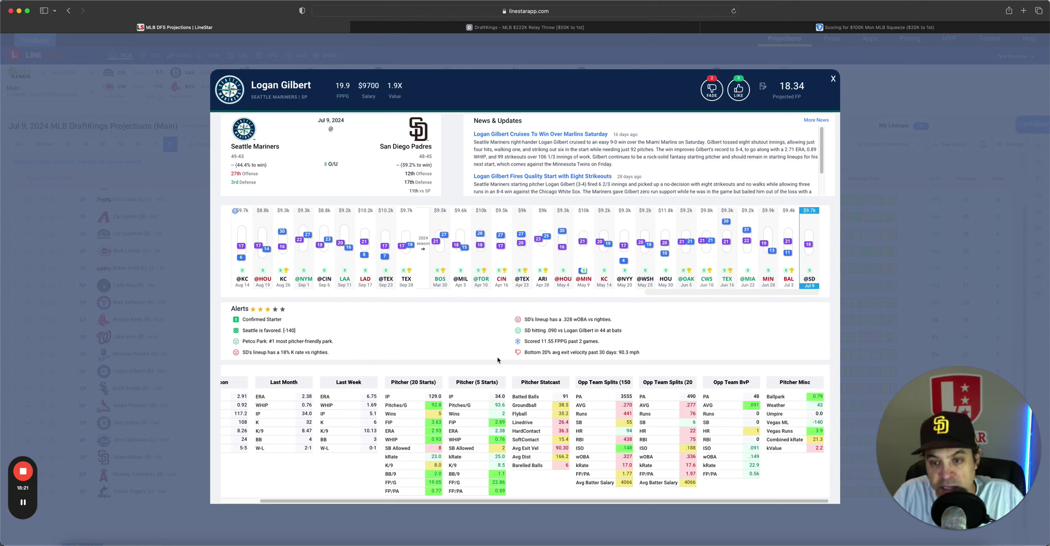
mouse_move(737, 241)
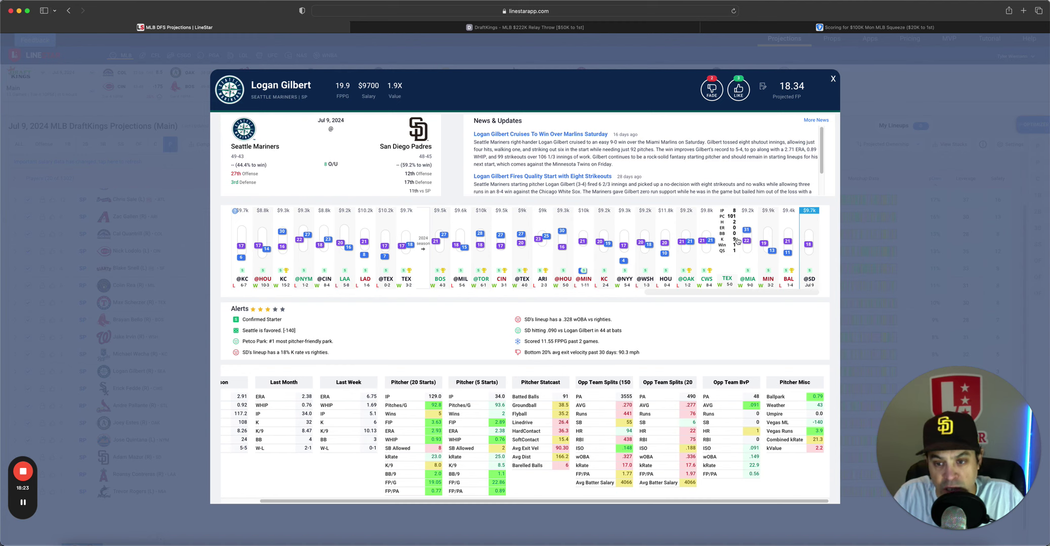
mouse_move(742, 262)
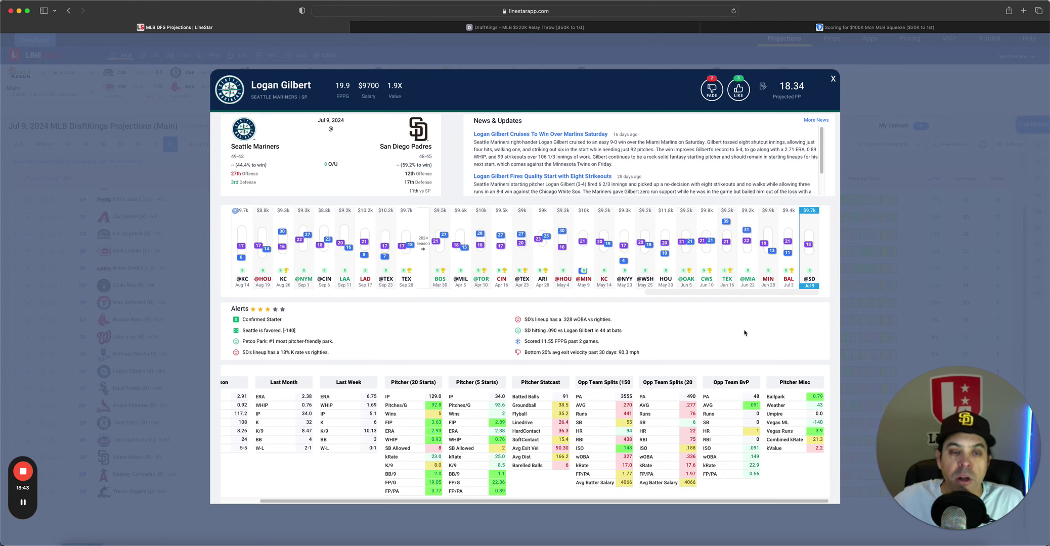
left_click(833, 79)
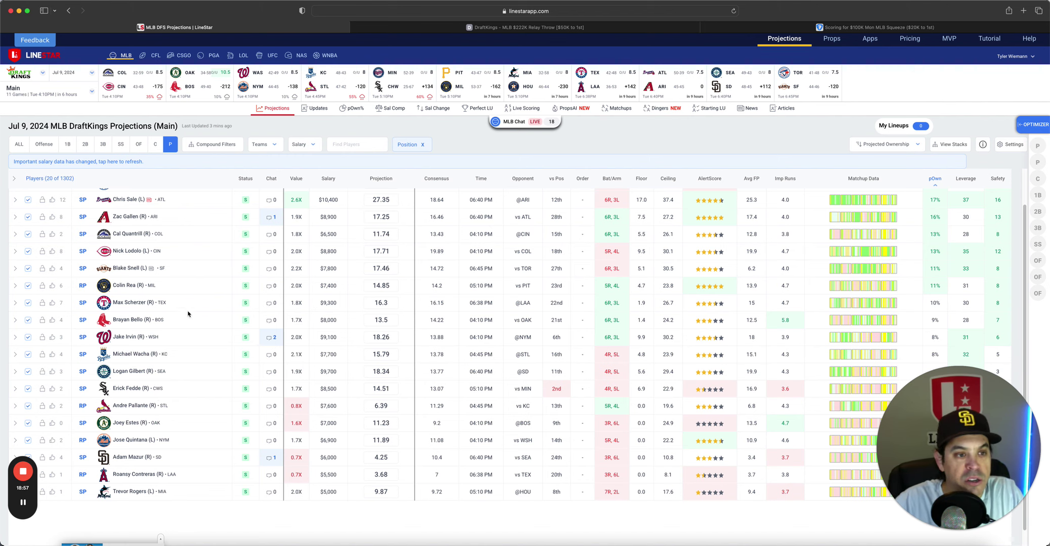
Switch the main slate projections to FanDuel pitchers, checking Chris Sale's salary and comparing his consensus projection with Nick Lodolo's.
left_click(89, 161)
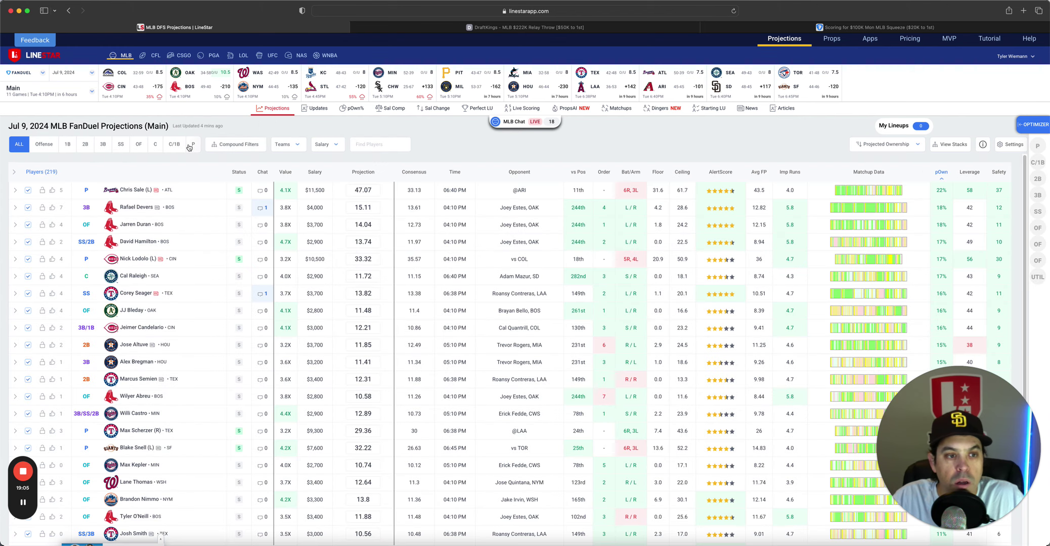
left_click(193, 144)
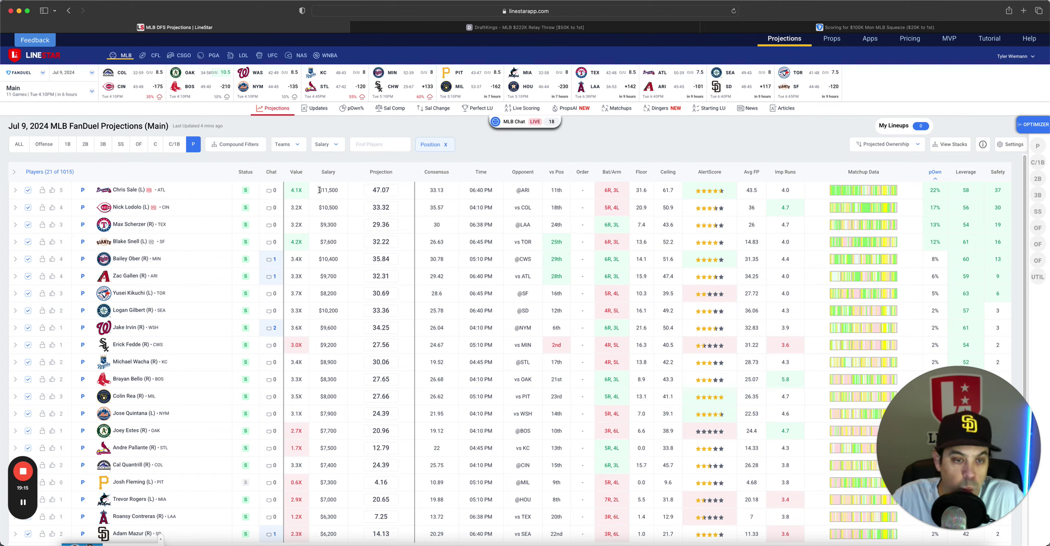
left_click_drag(318, 190, 338, 190)
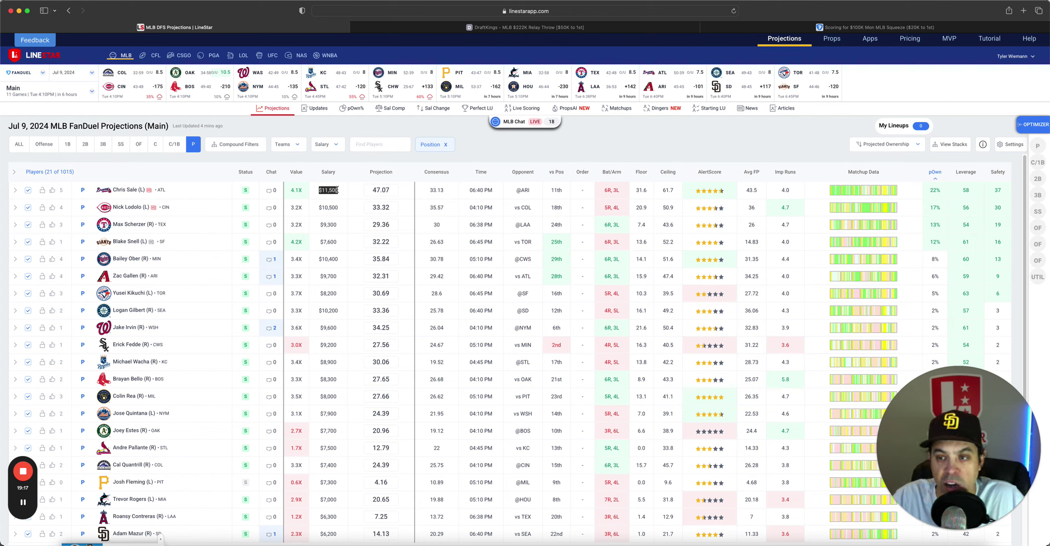
left_click(337, 190)
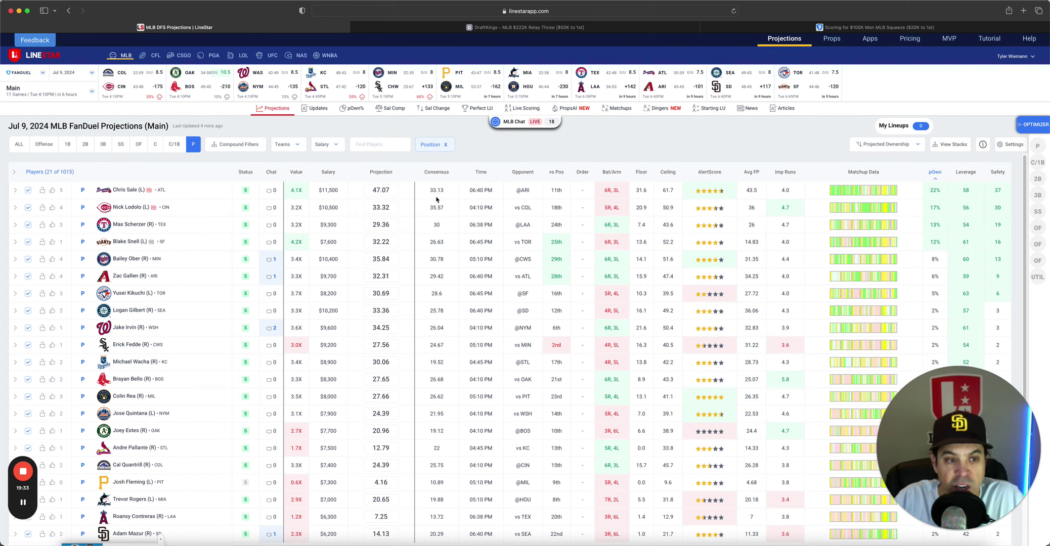
left_click_drag(429, 191, 446, 208)
left_click(449, 209)
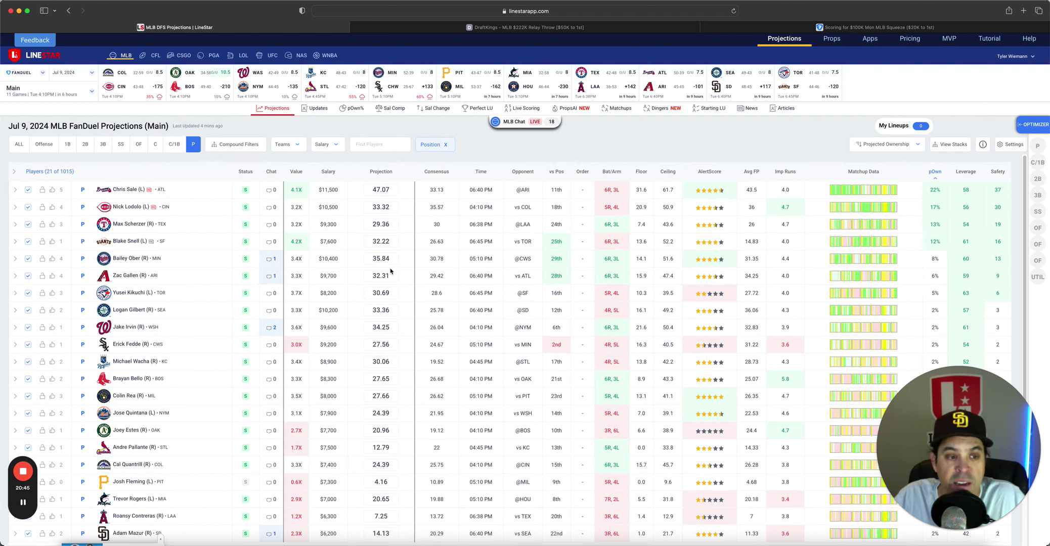
Review Zac Gallen's FanDuel player card, Logan Gilbert's salary and the remaining pitchers in the FanDuel list.
left_click(125, 275)
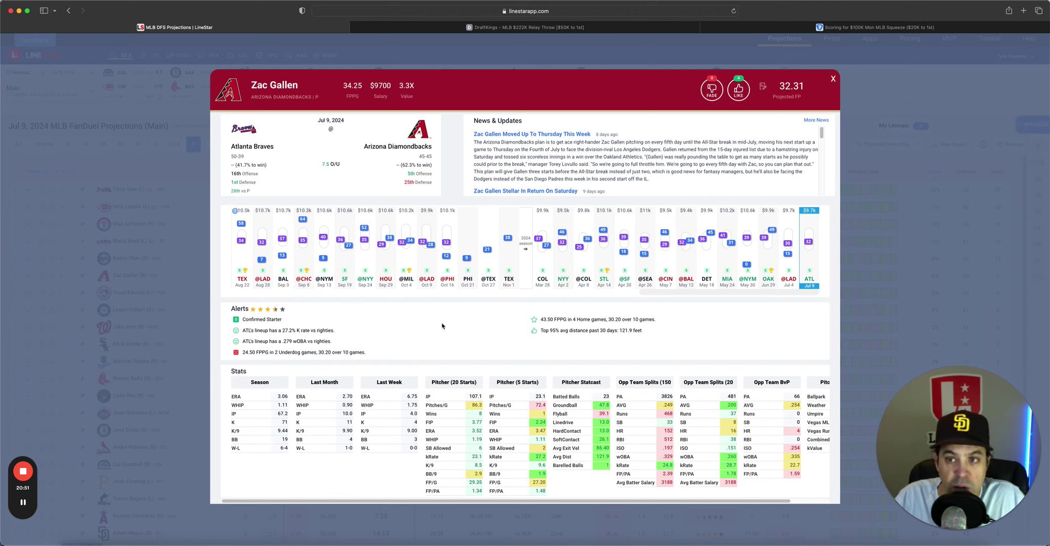
left_click(833, 81)
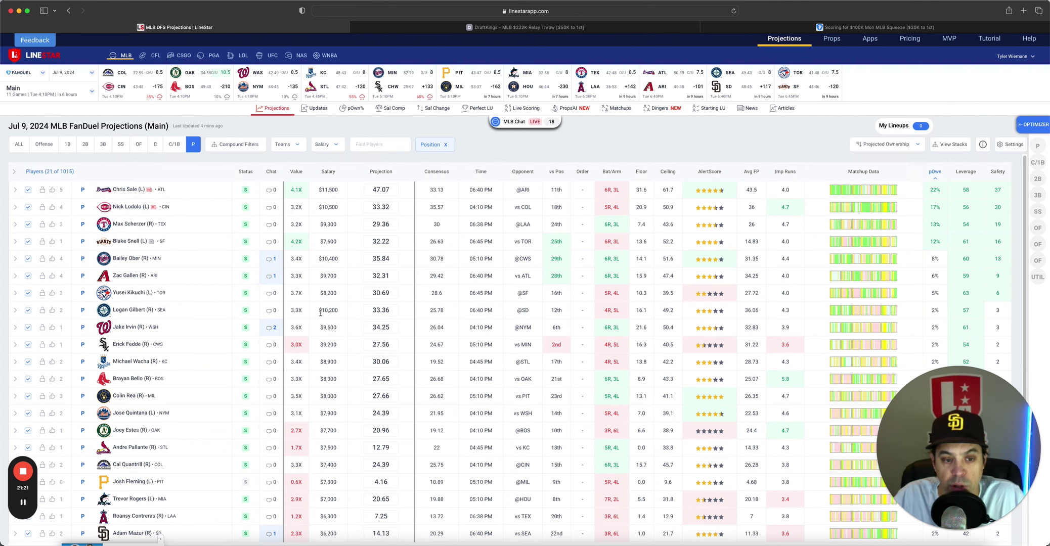
mouse_move(321, 313)
left_mouse_down()
mouse_move(347, 312)
mouse_move(312, 311)
left_mouse_up()
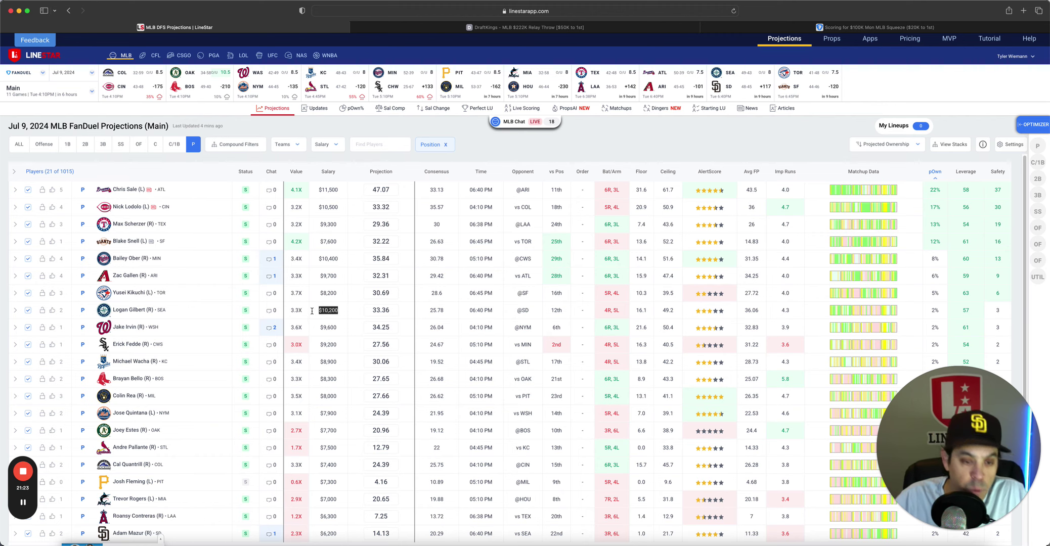
left_click(311, 311)
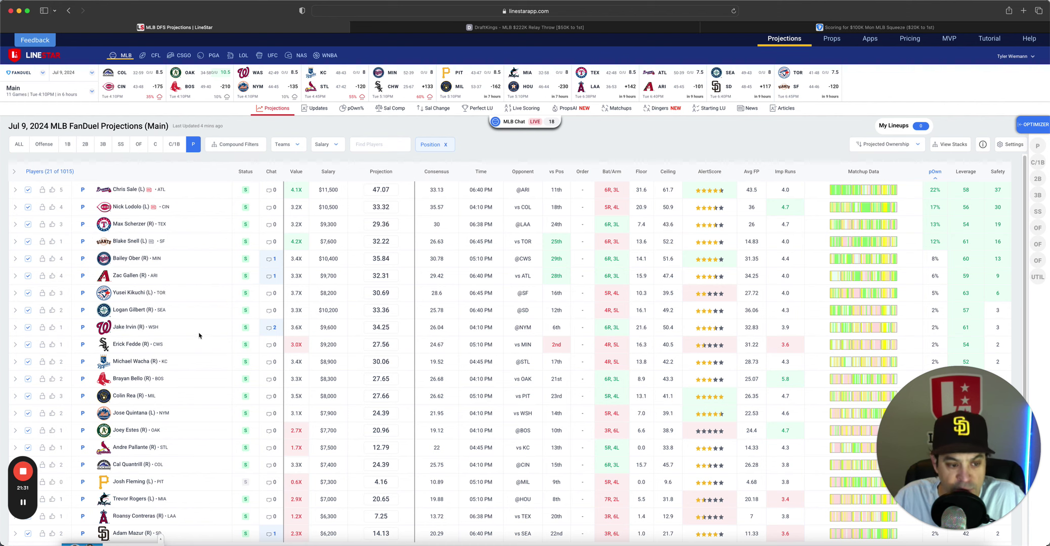
scroll(185, 380, "up", 1)
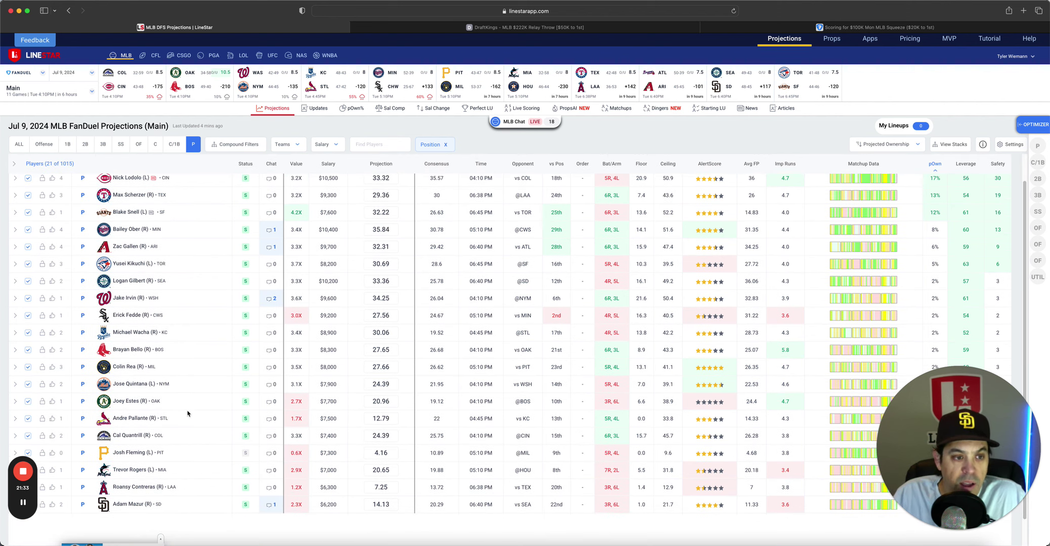
Switch the main slate projections back to DraftKings and open the team stacks view.
left_click(25, 72)
left_click(26, 91)
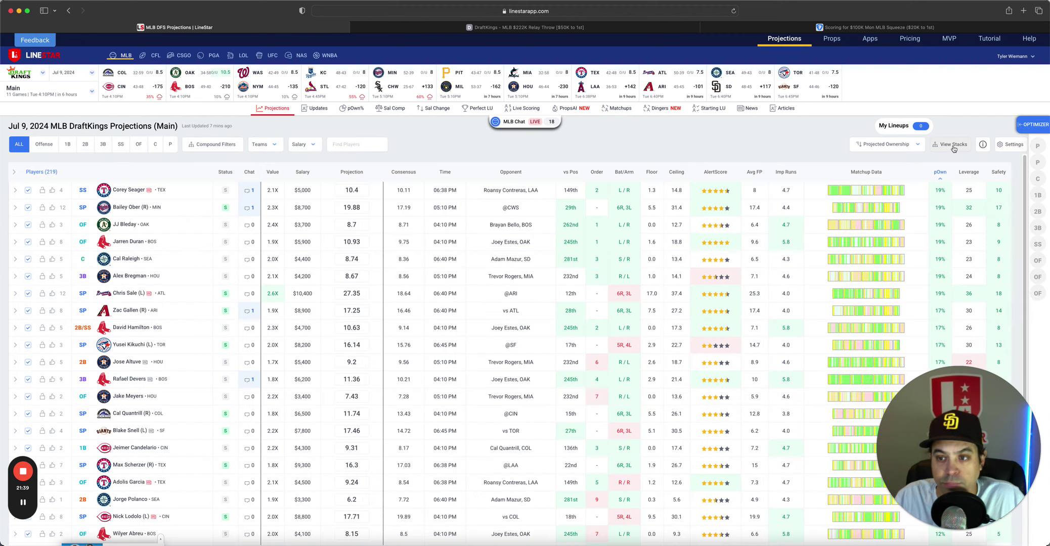
left_click(954, 147)
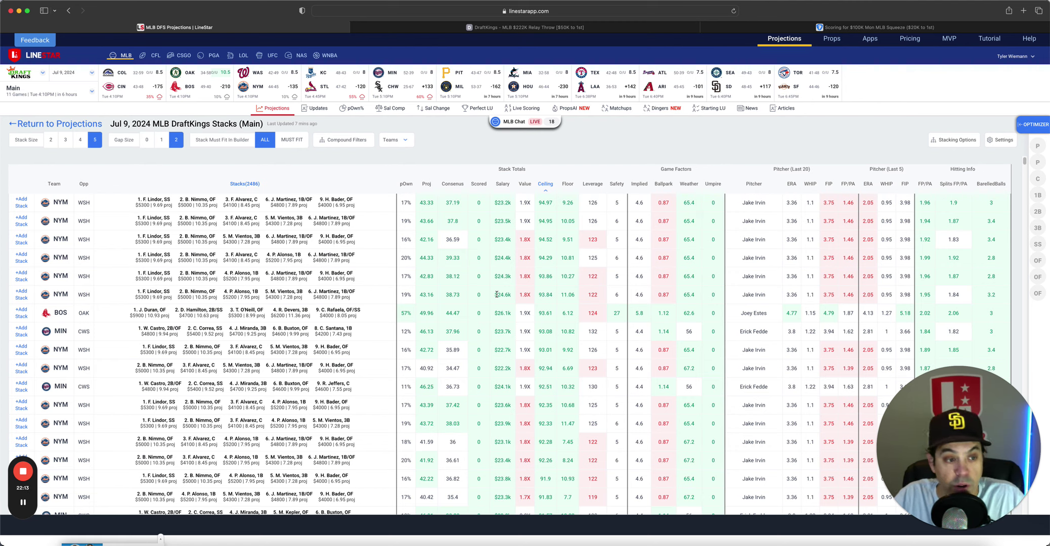
Compare the top Boston and Minnesota five-man stacks, checking their opposing pitchers plus Joey Estes's 20-start FIP and Boston's implied runs.
left_click_drag(741, 313, 775, 316)
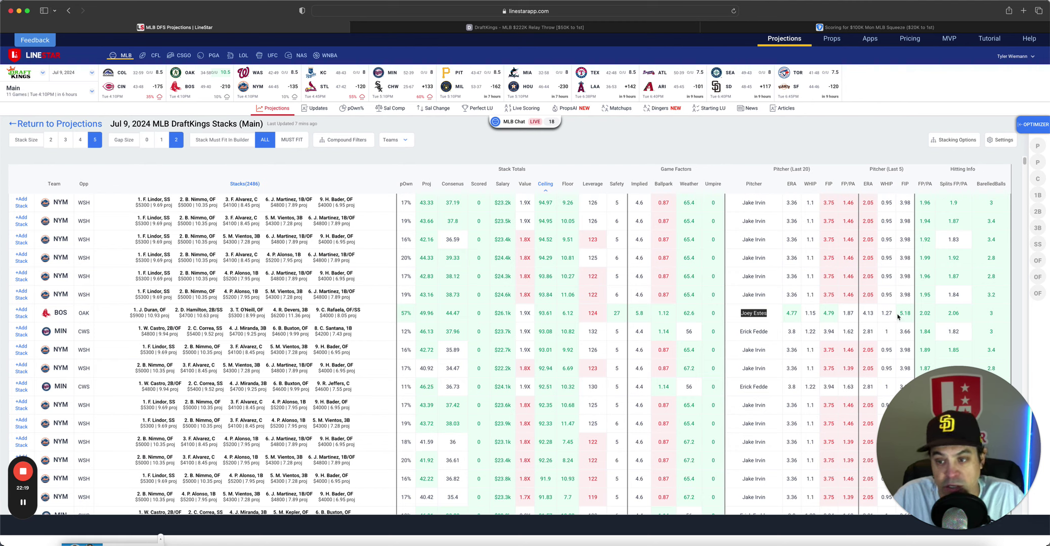
double_click(830, 314)
left_click(833, 314)
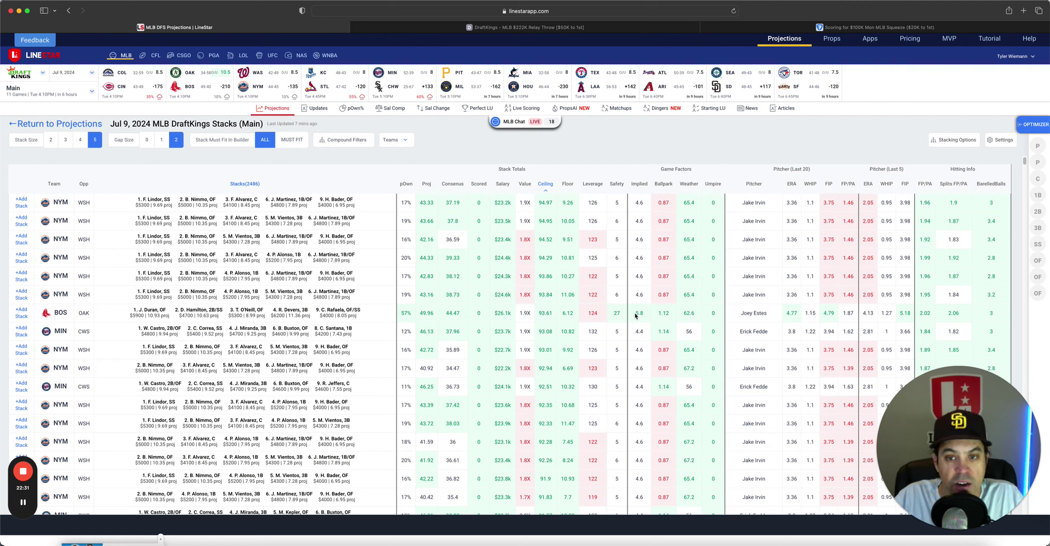
left_click_drag(636, 315, 648, 315)
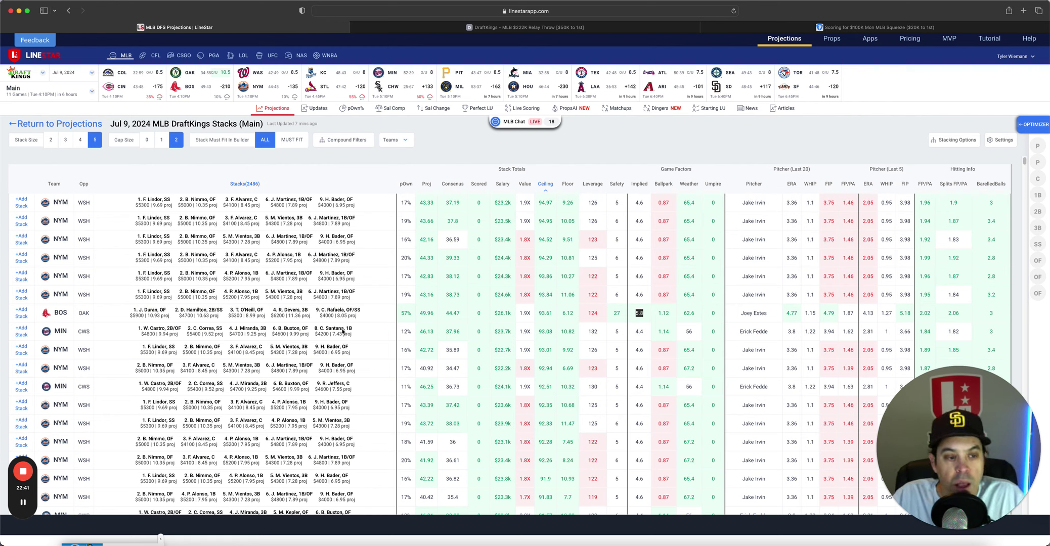
key("Right")
left_click_drag(740, 331, 761, 332)
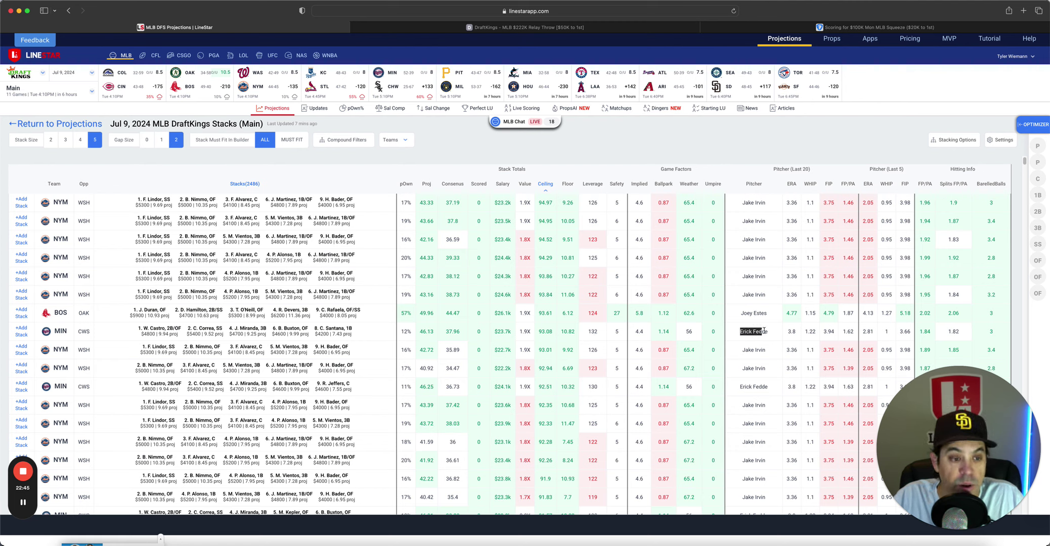
left_click(764, 330)
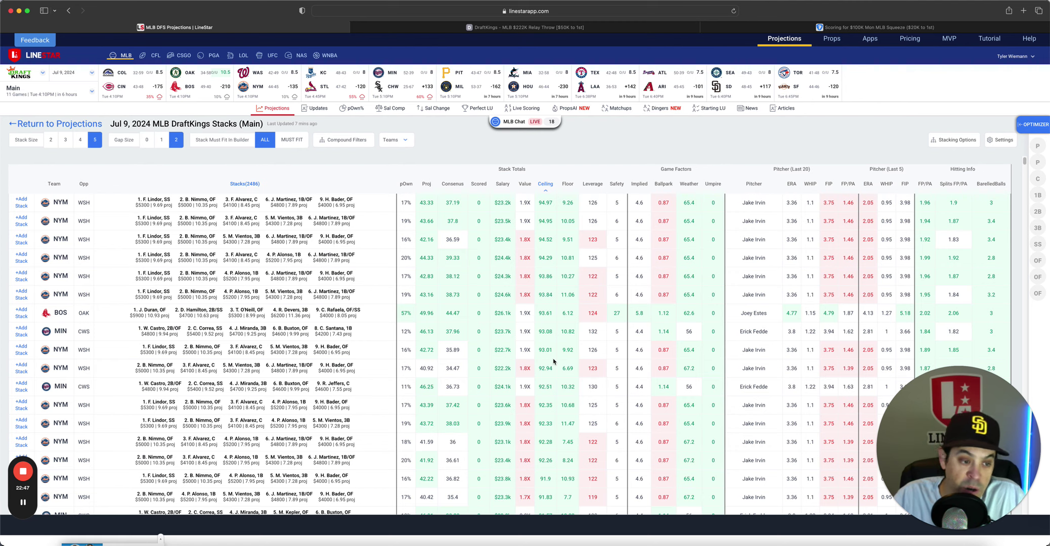
Sort the five-man stacks by projected ownership and review the highest-owned stacks with their opposing pitchers.
scroll(555, 362, "down", 1)
scroll(480, 278, "up", 1)
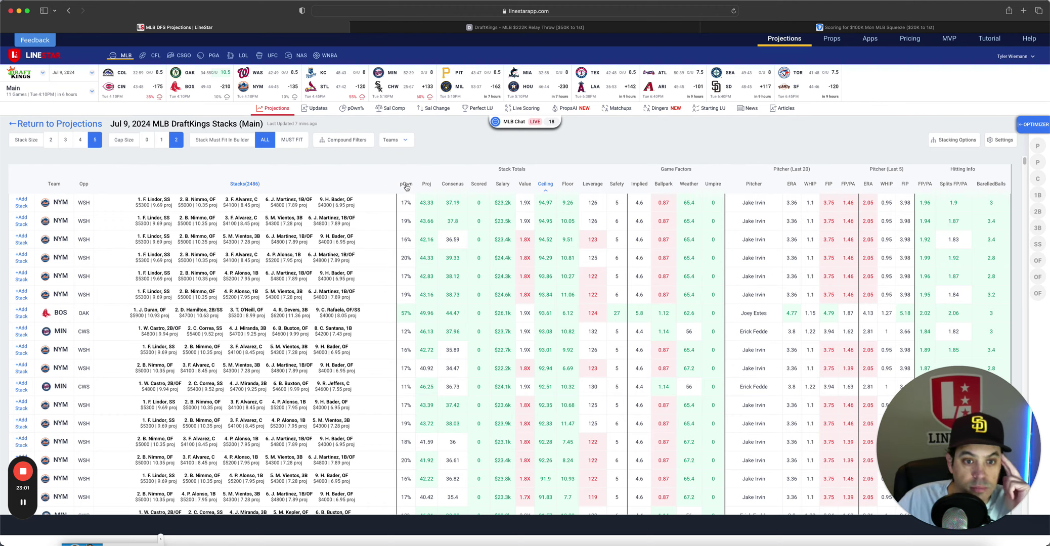
left_click(406, 184)
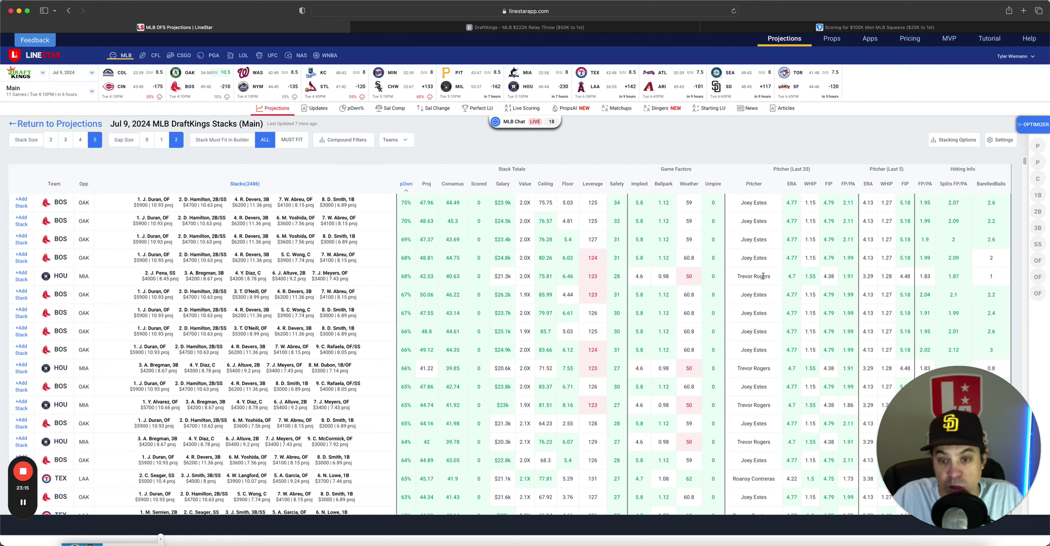
scroll(492, 334, "down", 5)
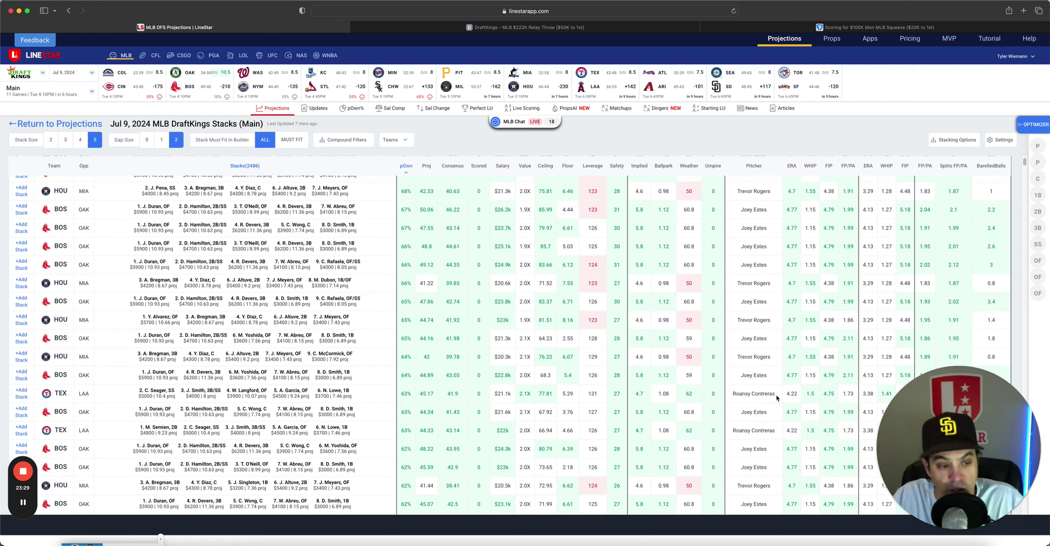
Rank the stacks by projected points and compare the leading Boston stacks with the Minnesota, Cincinnati and Texas alternatives.
scroll(778, 398, "up", 3)
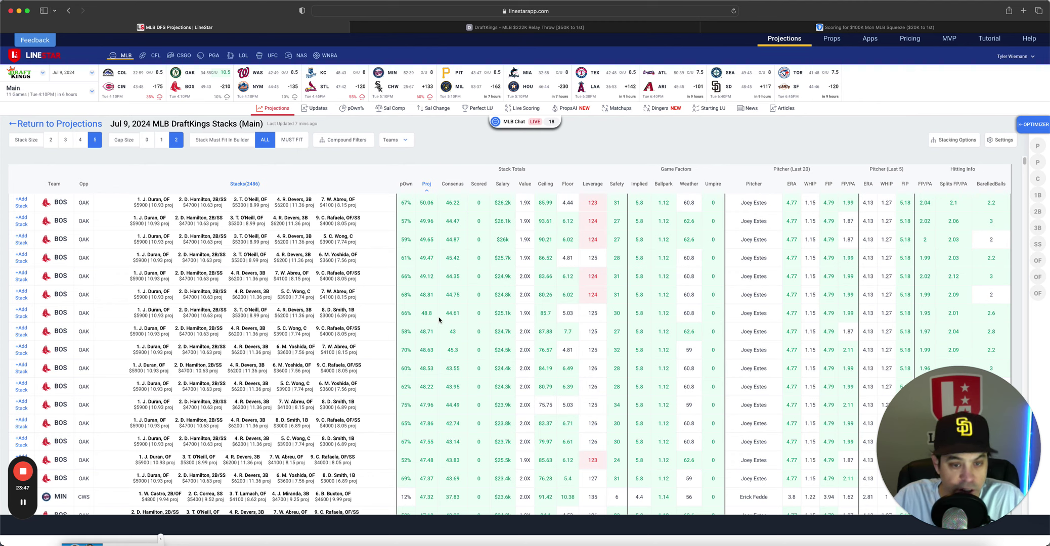
scroll(439, 320, "down", 5)
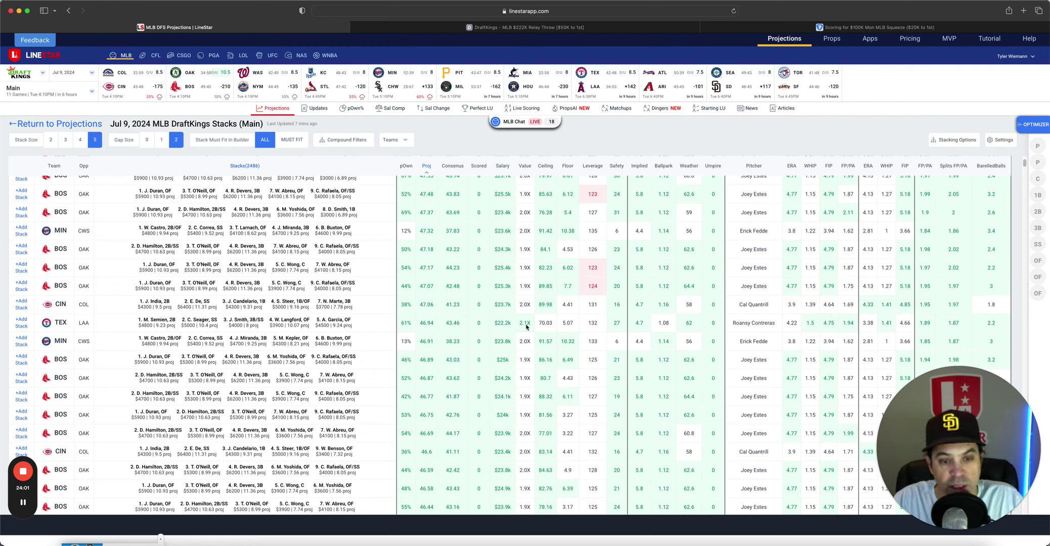
scroll(461, 357, "up", 10)
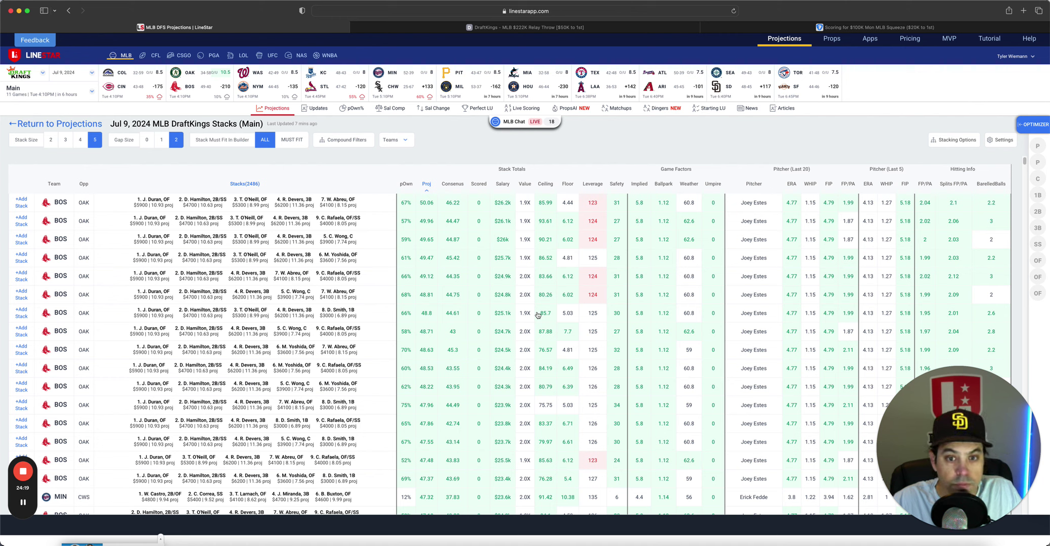
Sort the stacks by value and review the Oakland stacks against Brayan Bello, checking their salaries, value and ceilings.
left_click(524, 185)
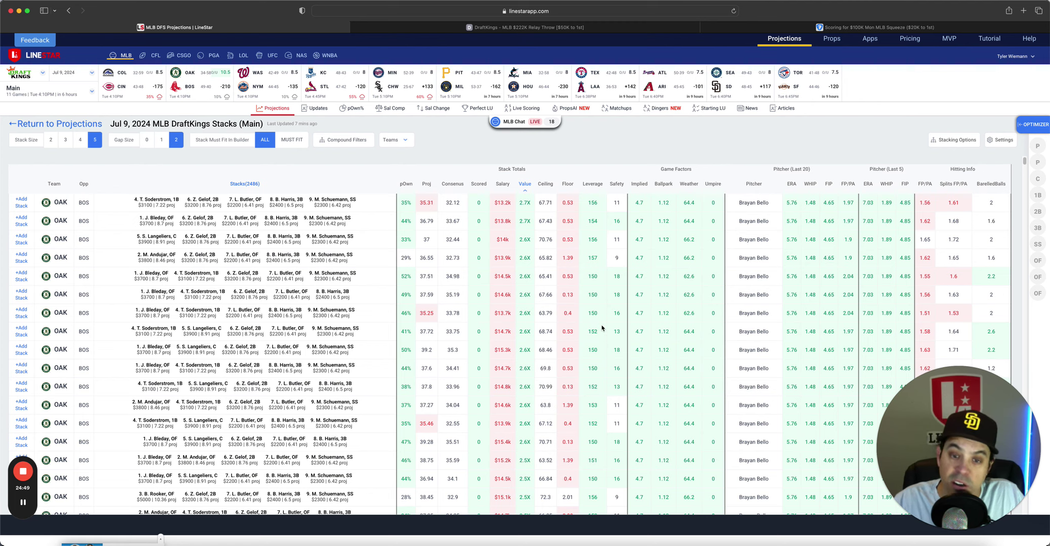
scroll(551, 365, "down", 2)
scroll(550, 365, "down", 3)
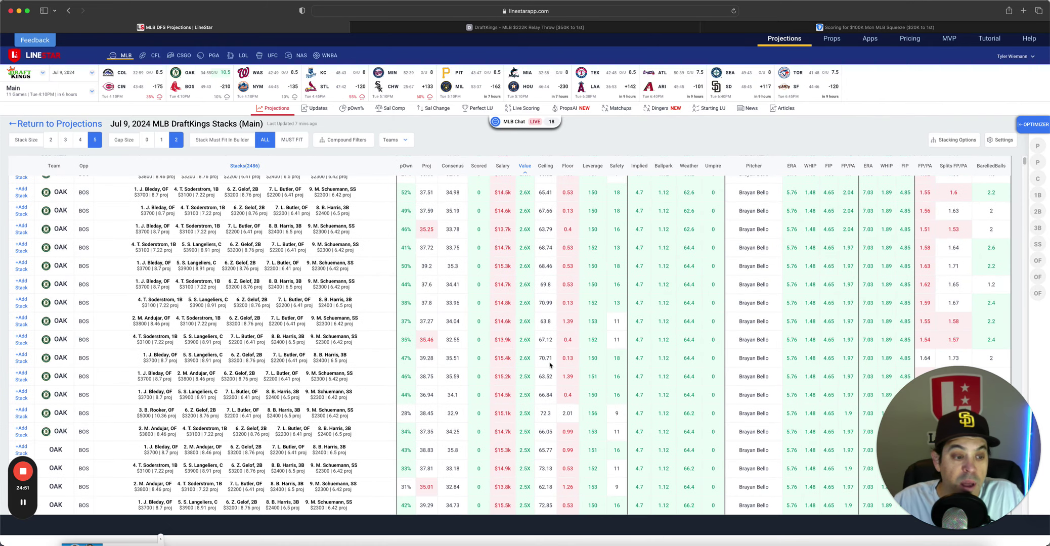
scroll(769, 388, "down", 4)
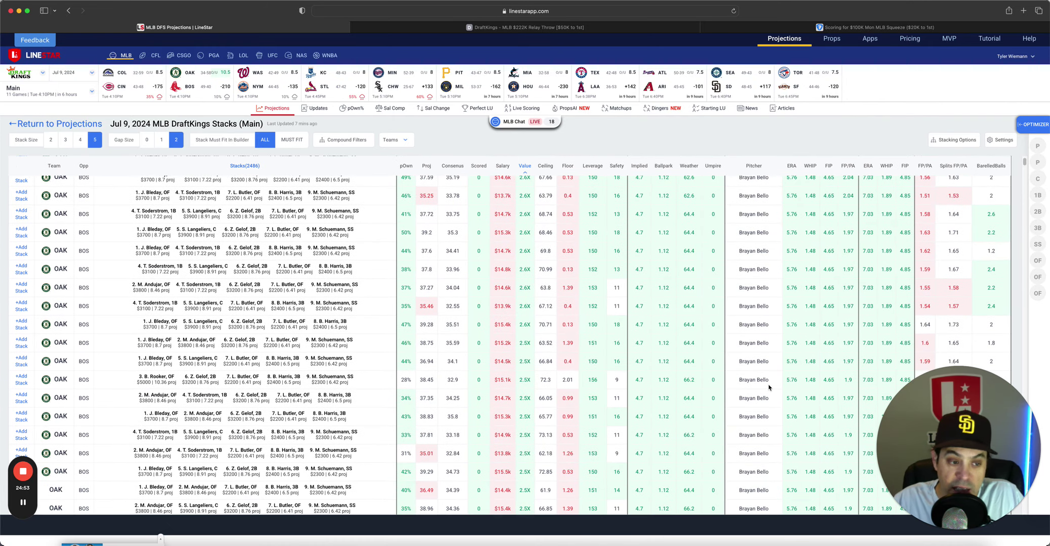
scroll(520, 384, "down", 2)
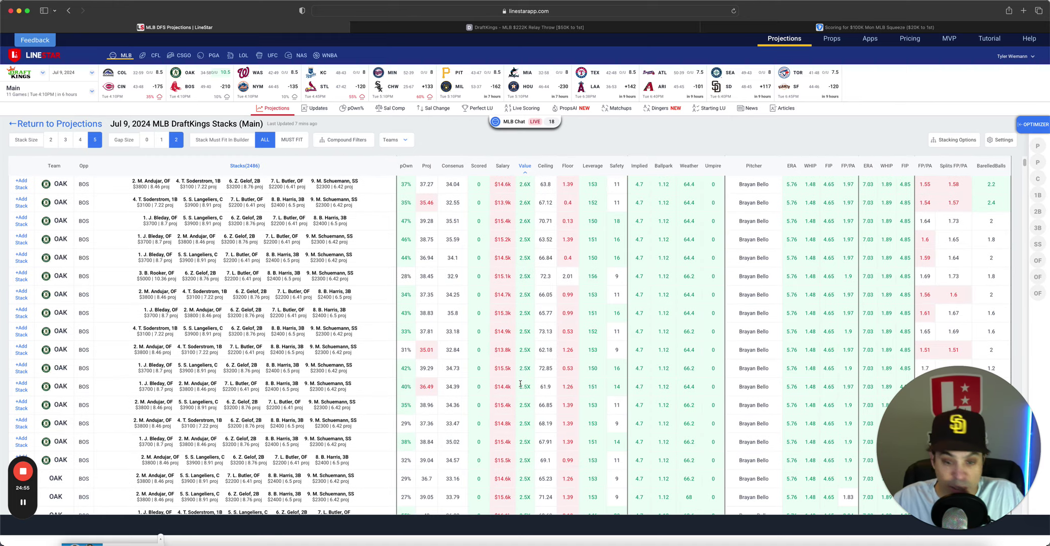
scroll(520, 386, "up", 8)
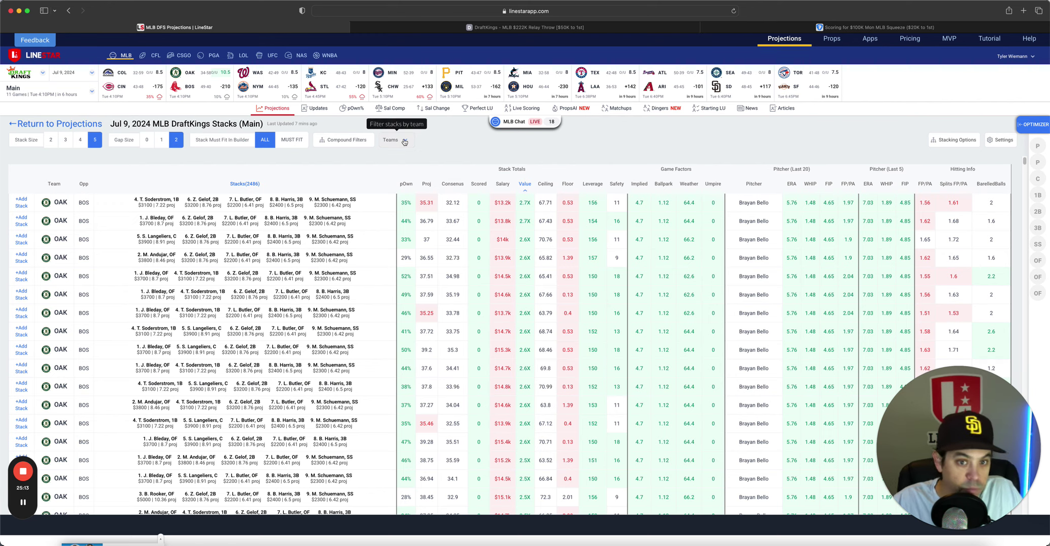
Open the stacks' team filter, compare every team's game factors and opposing pitcher, including Josh Fleming and Nick Lodolo, and close it.
left_click(405, 141)
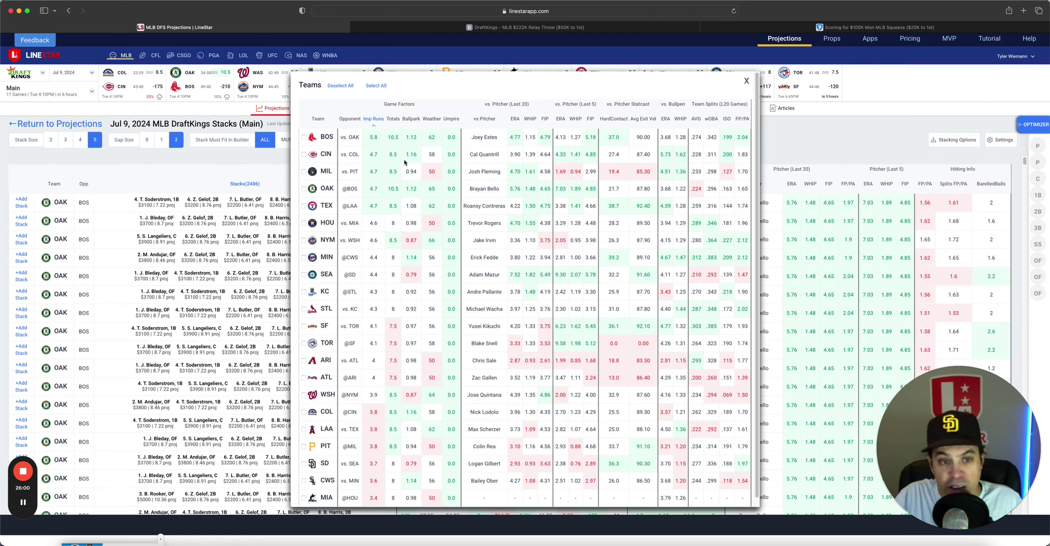
left_click_drag(468, 172, 500, 172)
left_click(500, 172)
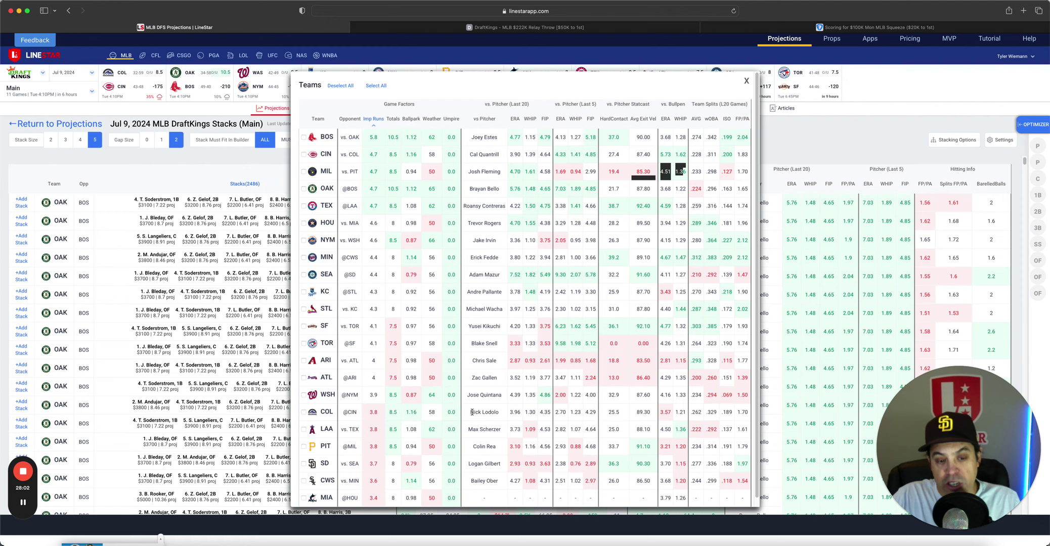
left_click_drag(470, 412, 497, 411)
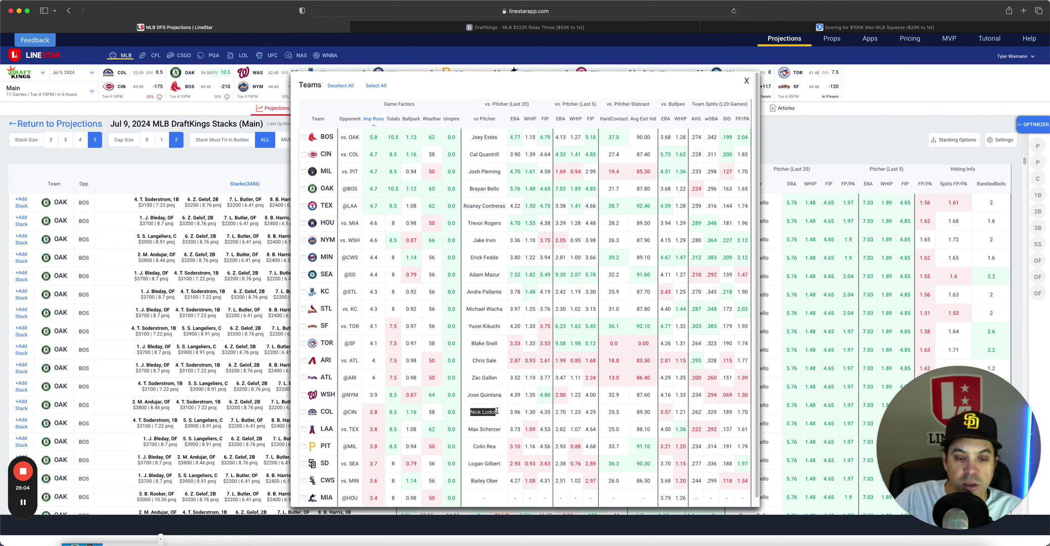
left_click(747, 82)
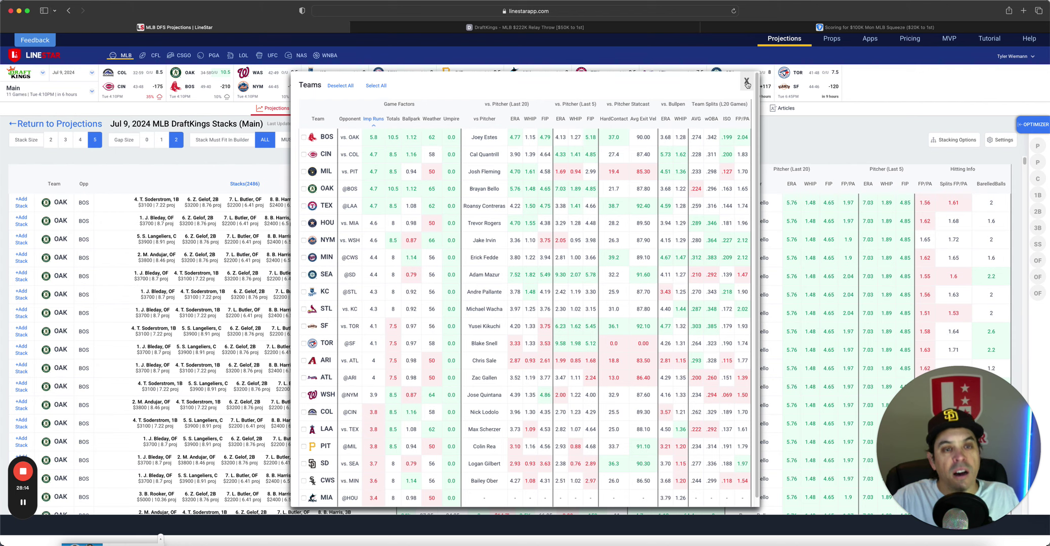